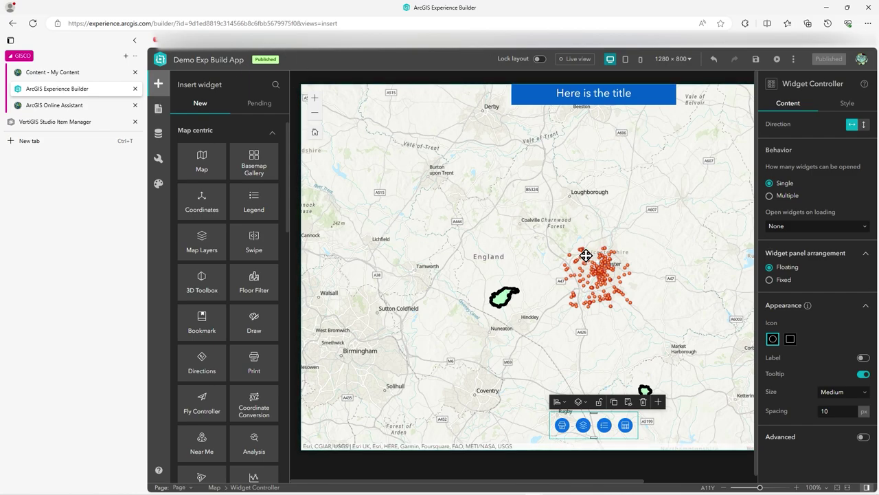
# - Select the Map widget to show that its content comes from WebMap Demo
pyautogui.click(562, 238)
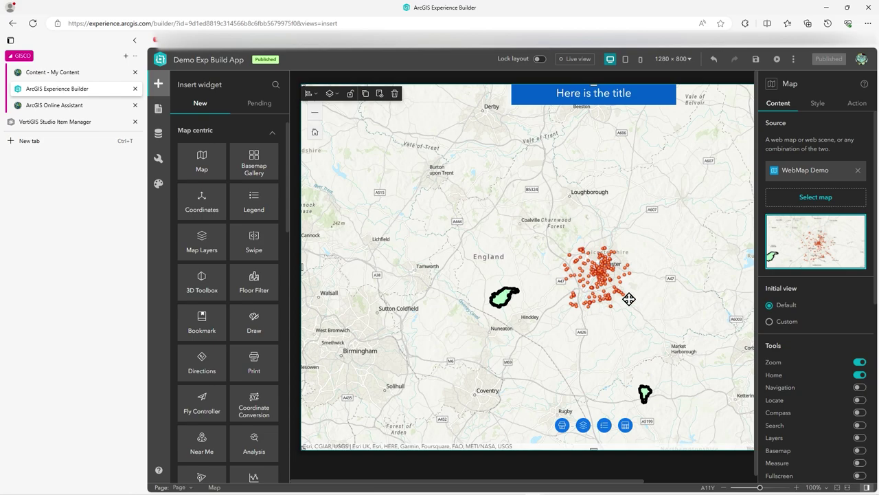
# - Open the Print widget's Template common settings and check the default Title reads 'ArcGIS Web Map'
pyautogui.click(562, 426)
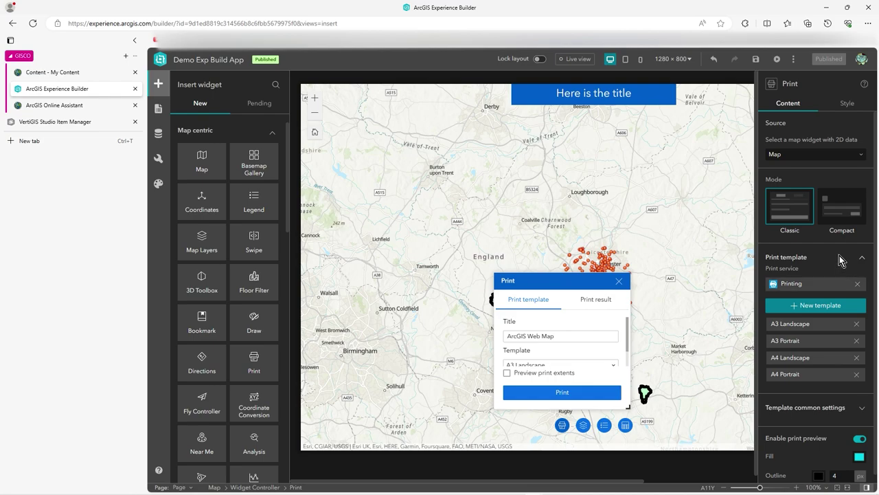
pyautogui.scroll(-1, 830, 347)
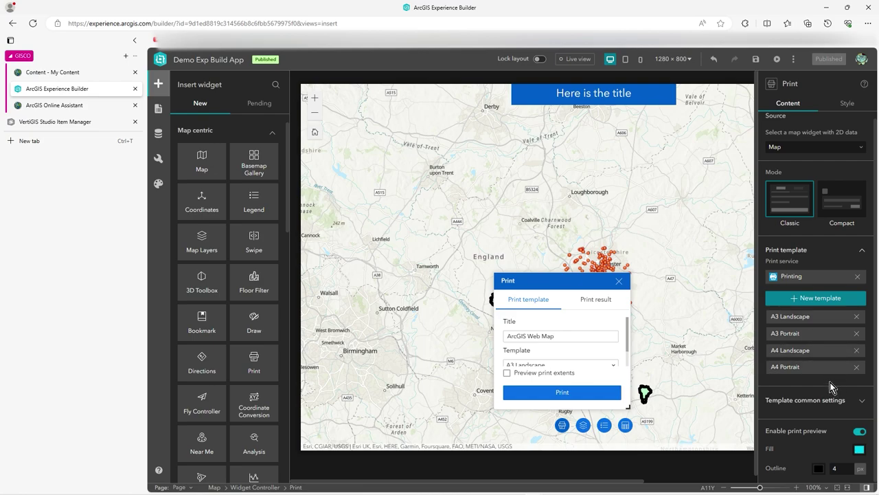
pyautogui.click(859, 404)
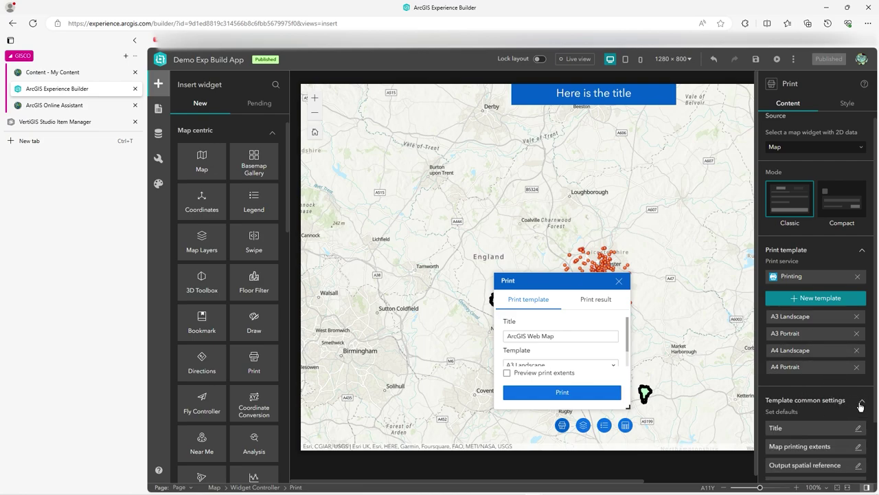
pyautogui.scroll(-2, 860, 406)
pyautogui.scroll(-1, 807, 342)
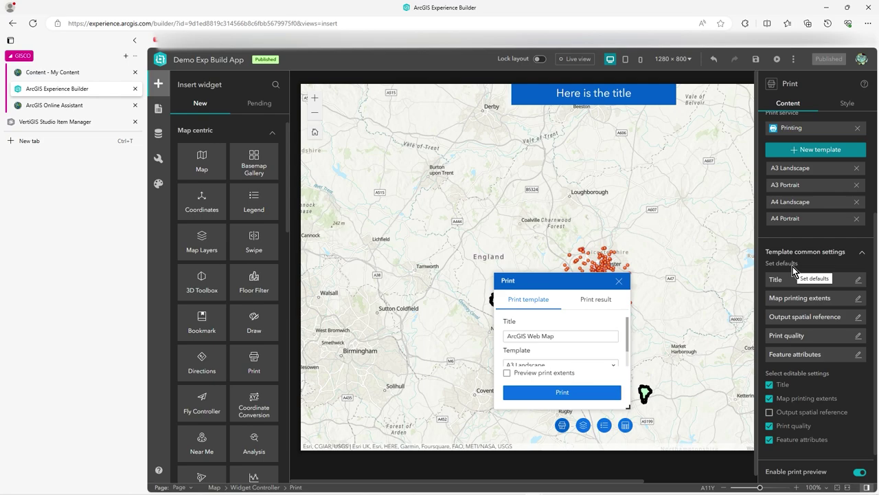
pyautogui.click(859, 282)
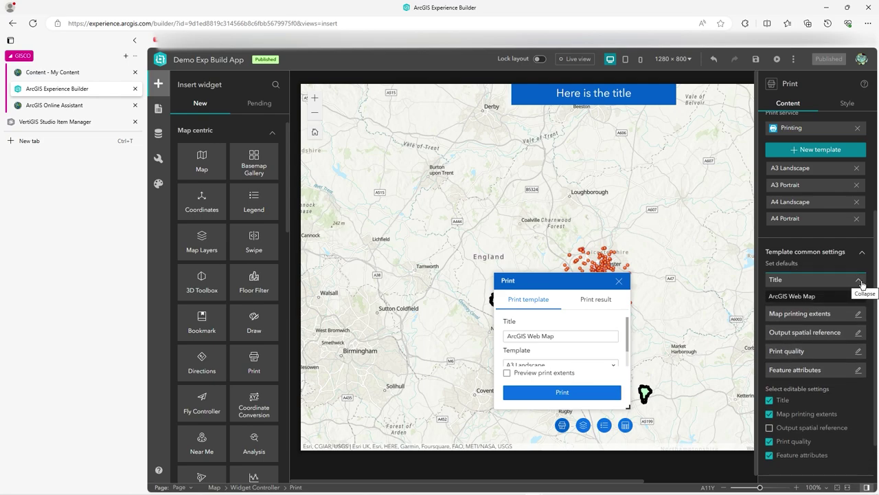
pyautogui.moveTo(838, 298); pyautogui.dragTo(765, 297)
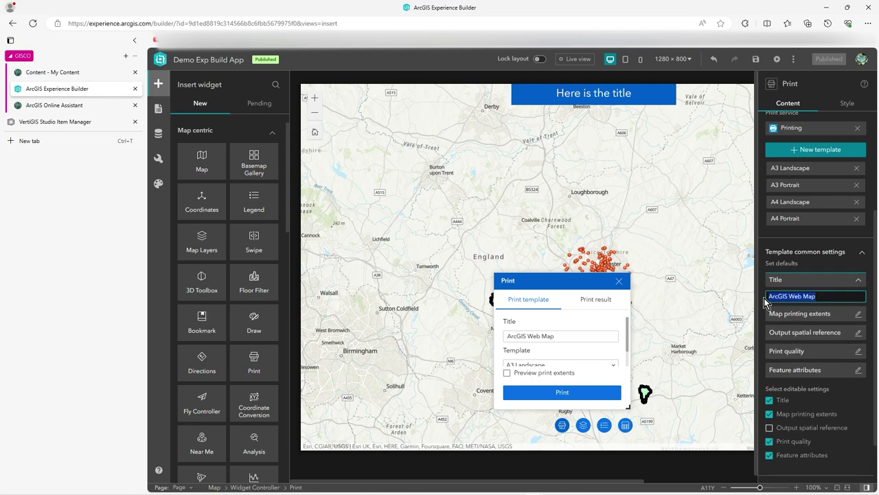
pyautogui.click(846, 296)
pyautogui.click(859, 282)
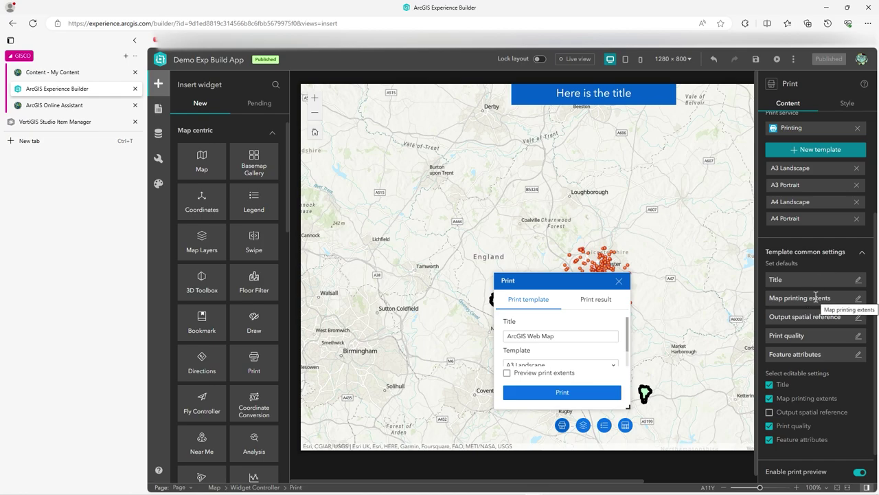
pyautogui.click(858, 280)
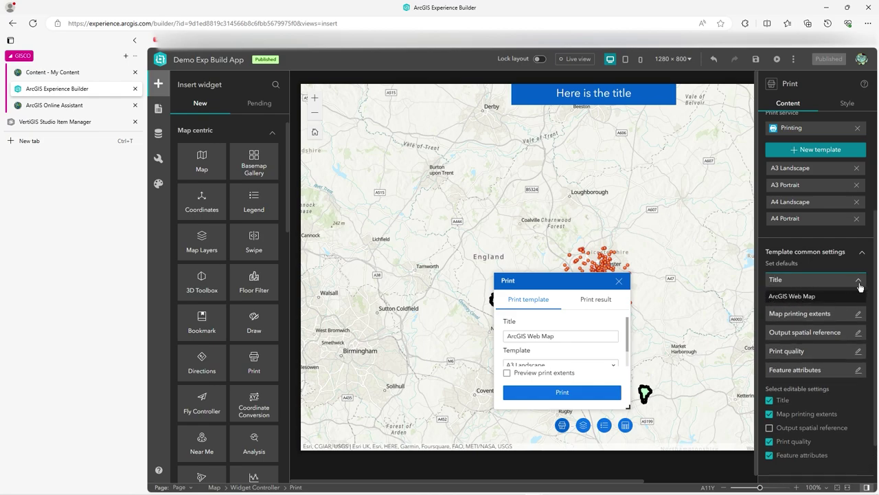
pyautogui.click(858, 282)
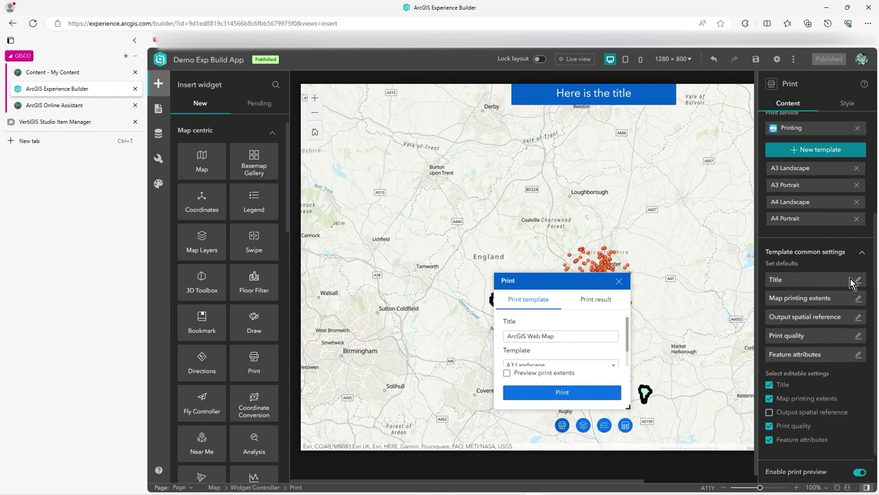
# - Inspect the A3 Portrait and A4 Portrait templates, then close the print panel
pyautogui.click(811, 187)
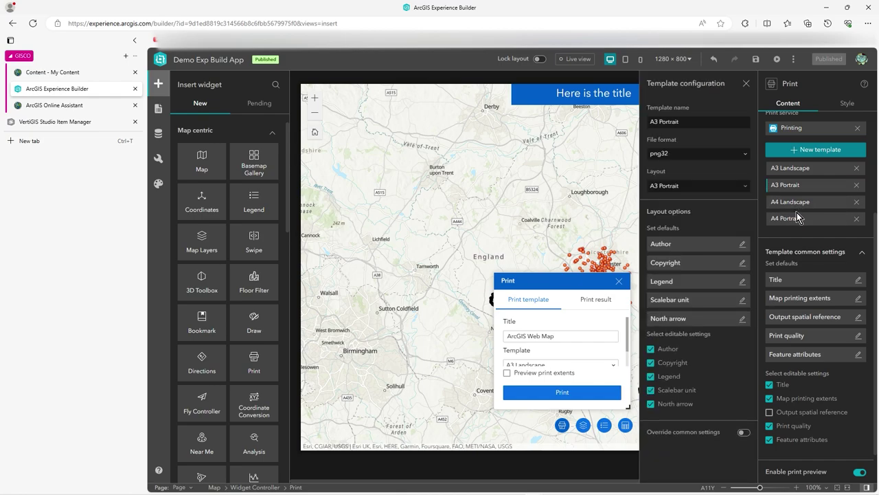
pyautogui.click(794, 220)
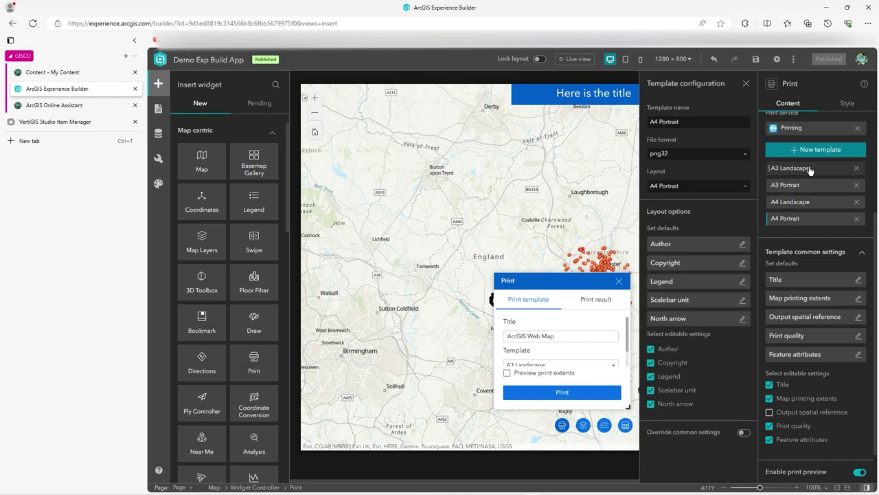
pyautogui.click(862, 252)
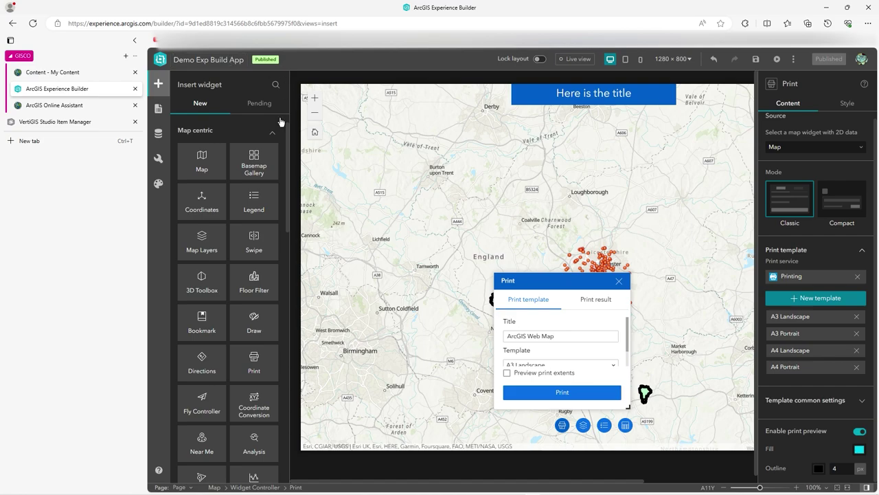
pyautogui.click(620, 283)
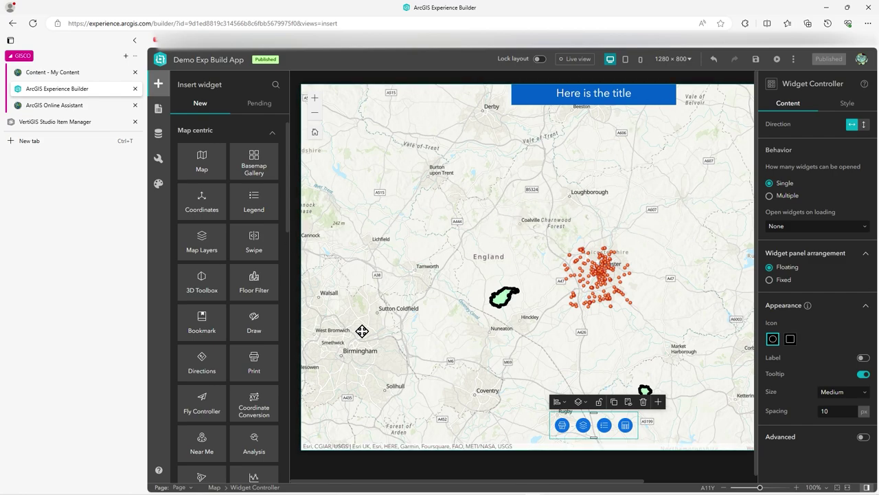
# - Reload ArcGIS Assistant, view the Dev folder holding only WebMap Demo, then return to Experience Builder
pyautogui.click(79, 108)
pyautogui.click(203, 23)
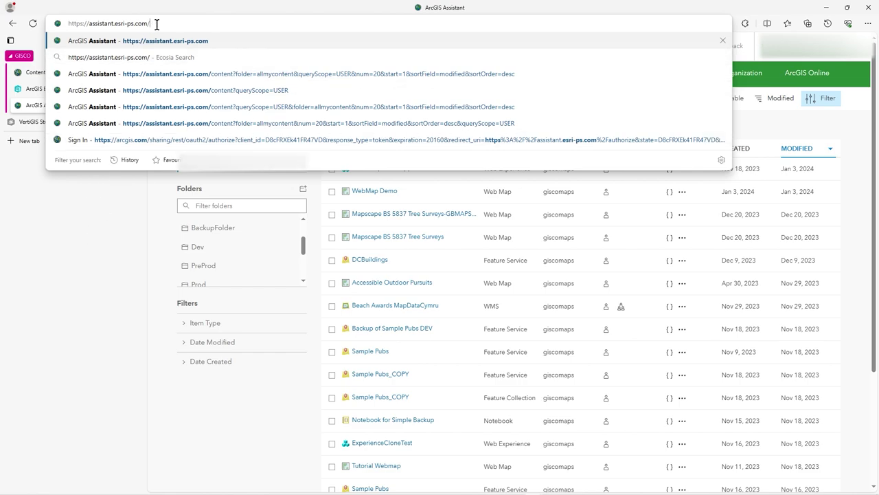
pyautogui.press('Return')
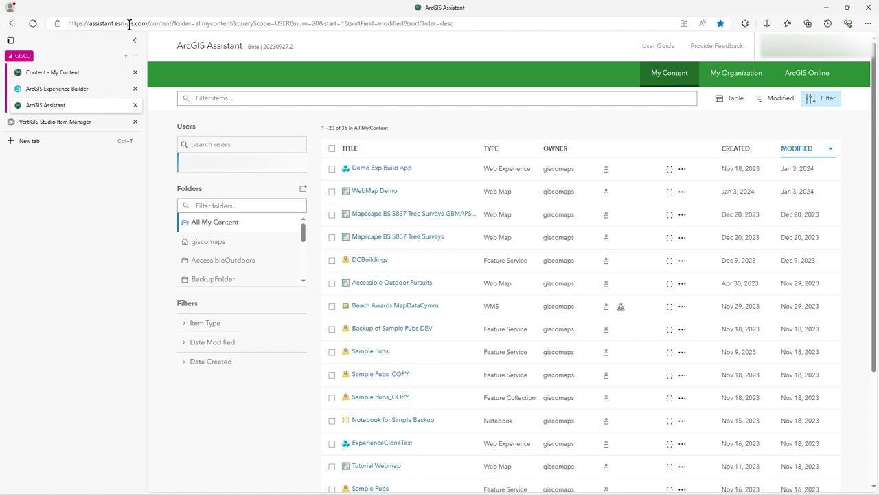
pyautogui.scroll(-3, 223, 256)
pyautogui.click(219, 247)
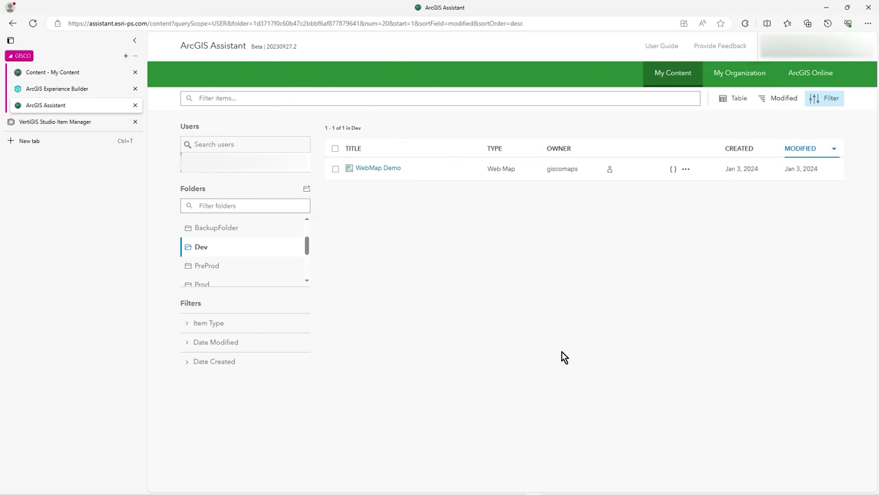
pyautogui.click(82, 88)
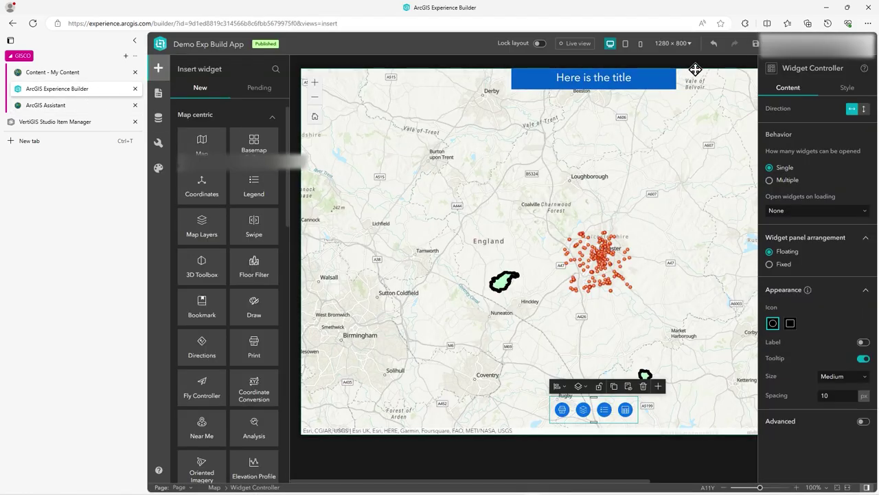
# - Save and publish the app, then use Save as with destination folder Dev
pyautogui.click(756, 45)
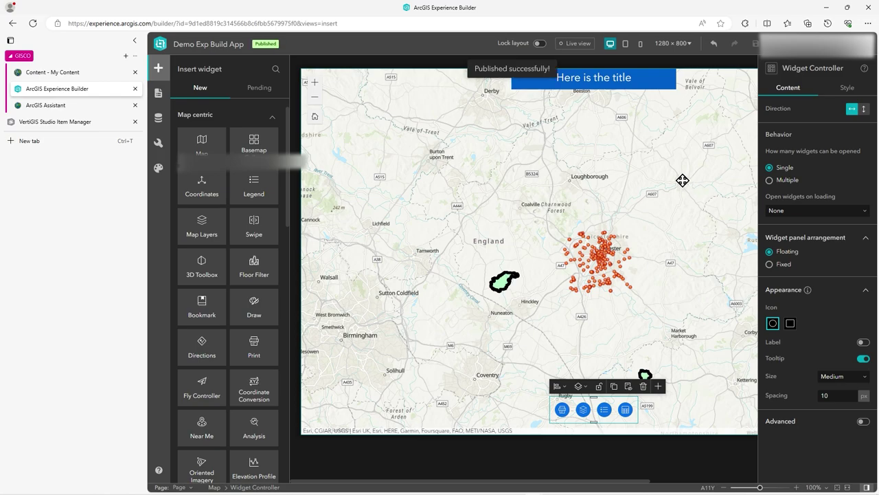
pyautogui.click(790, 43)
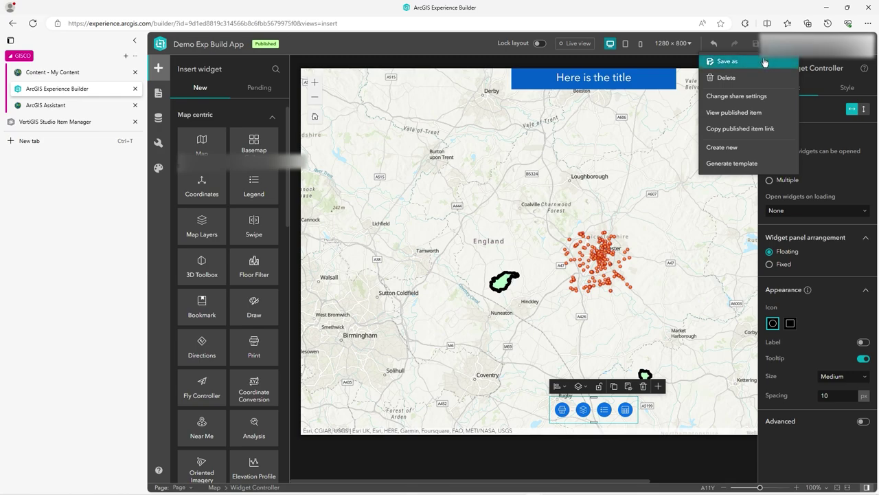
pyautogui.click(728, 61)
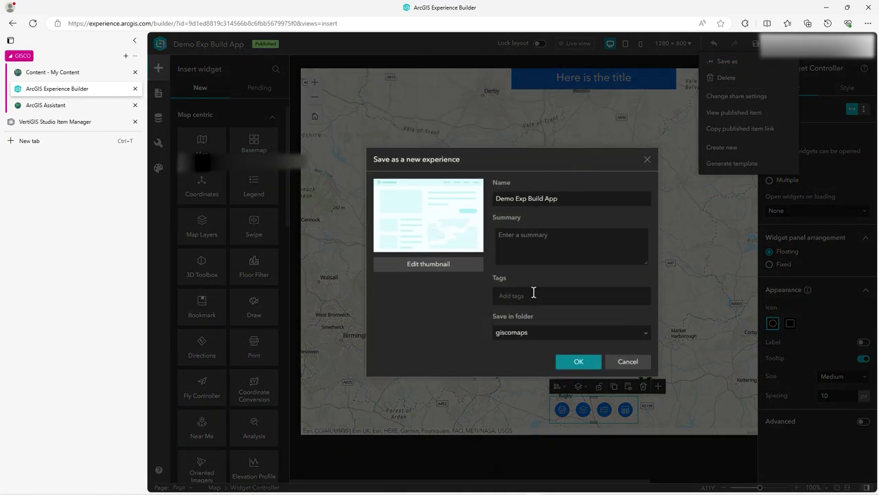
pyautogui.click(641, 334)
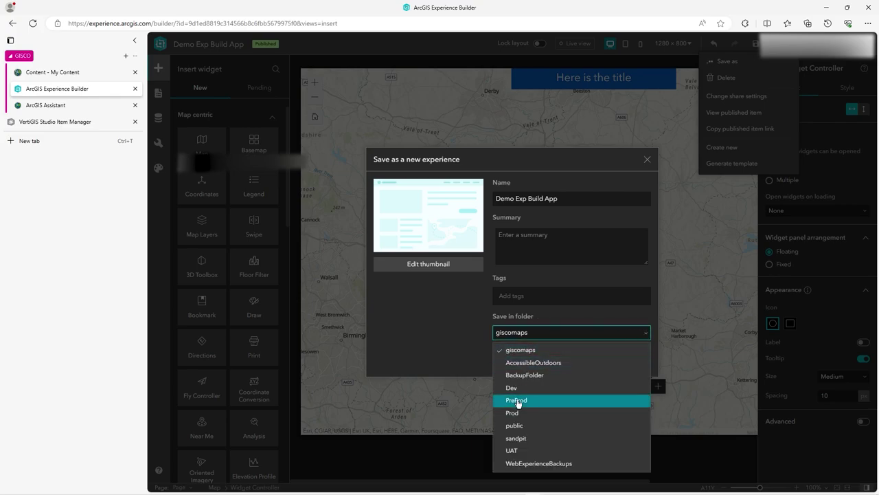
pyautogui.click(514, 387)
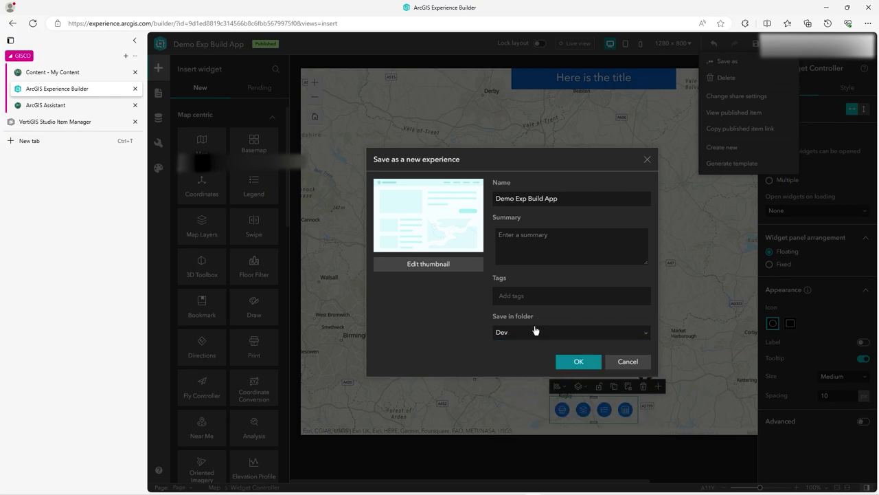
pyautogui.click(581, 362)
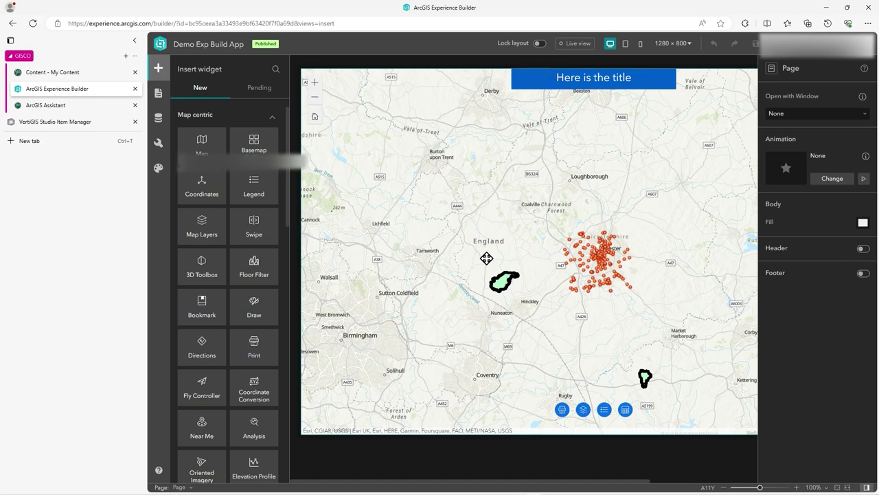
# - Refresh ArcGIS Assistant so Demo Exp Build App appears in Dev, and open its Item Details
pyautogui.click(67, 106)
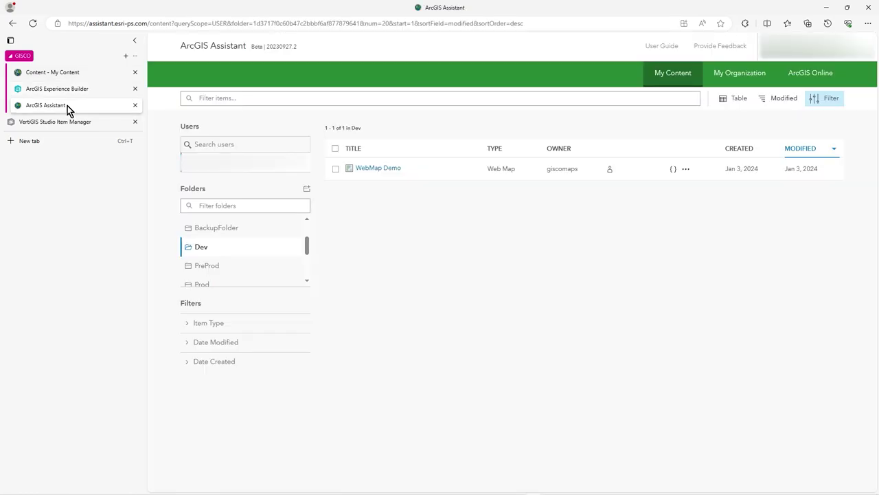
pyautogui.click(32, 23)
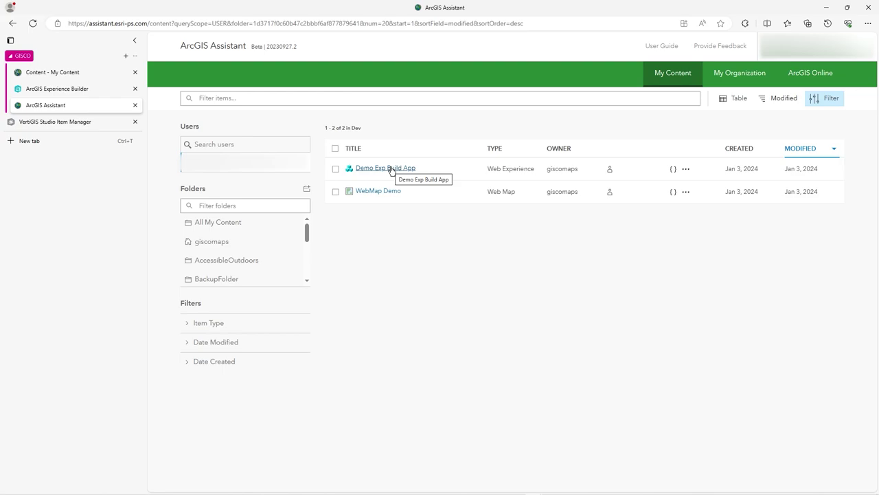
pyautogui.click(390, 169)
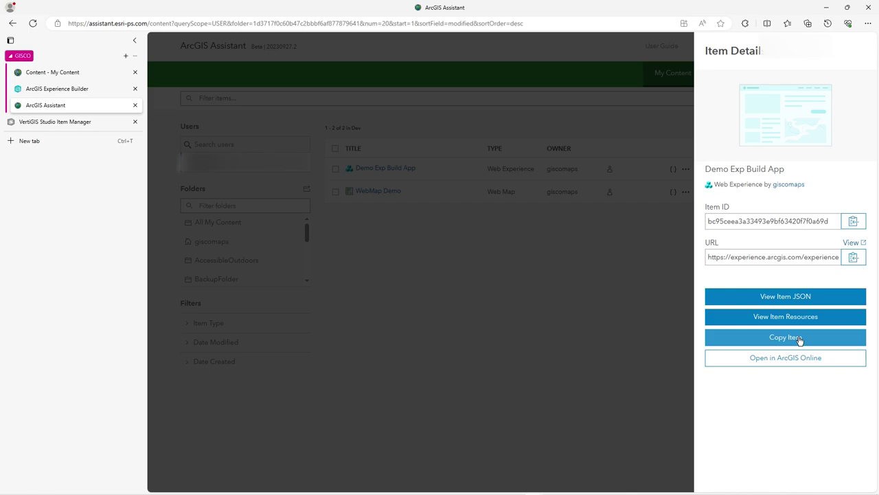
# - Show the app's Data JSON and locate the printCustomTemplate title text 'ArcGIS Web Map'
pyautogui.click(804, 296)
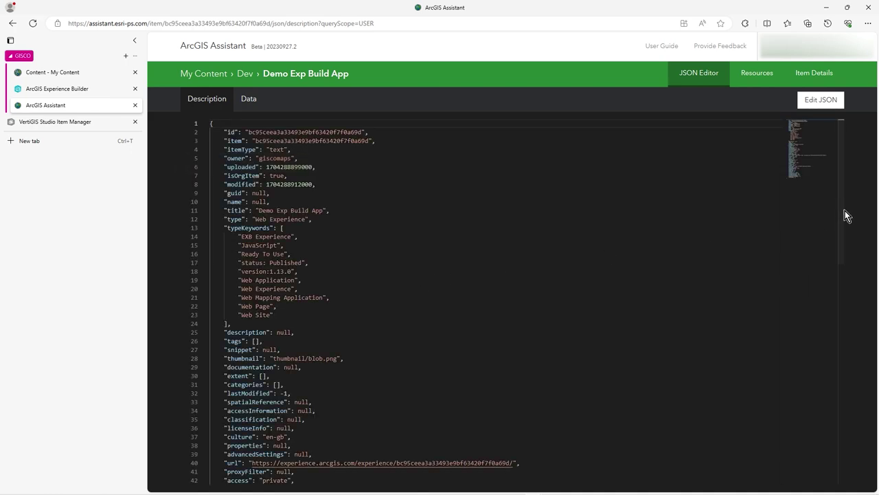
pyautogui.moveTo(844, 257); pyautogui.dragTo(863, 289)
pyautogui.scroll(3, 487, 301)
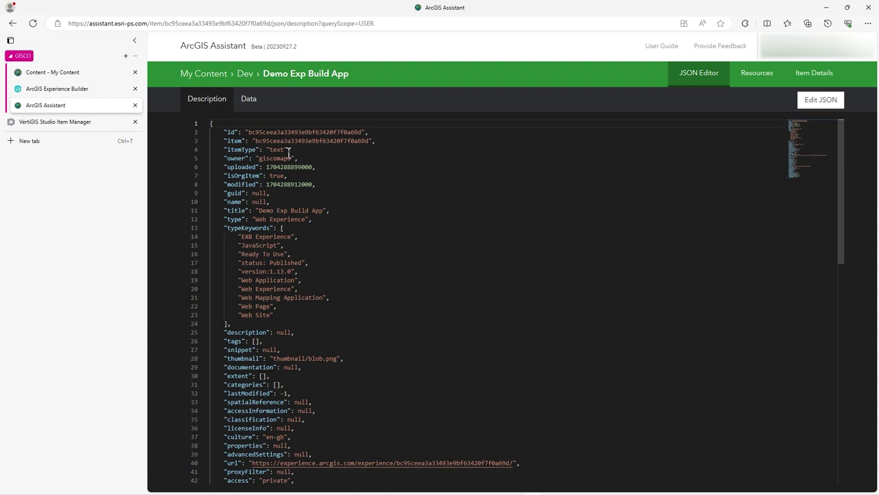
pyautogui.click(250, 101)
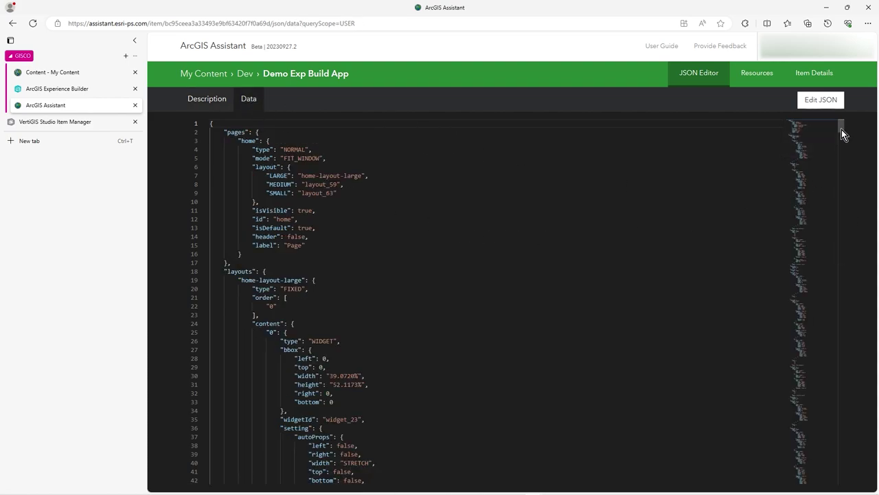
pyautogui.moveTo(841, 129); pyautogui.dragTo(864, 330)
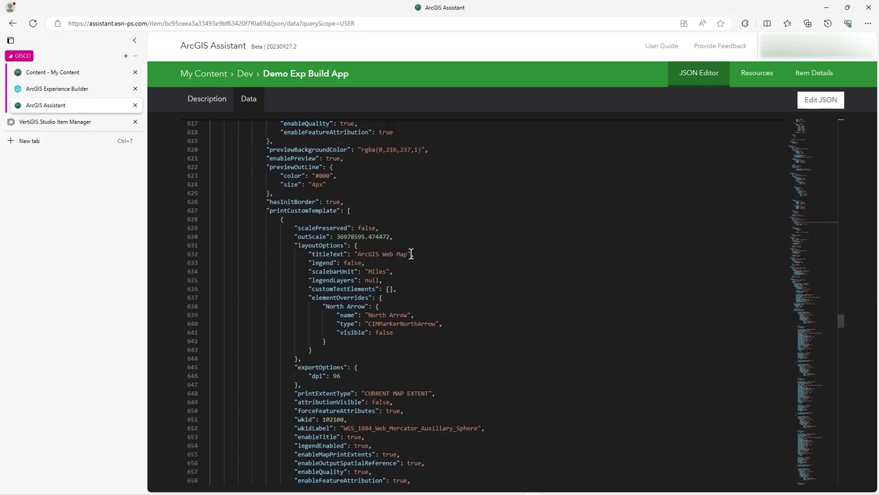
pyautogui.moveTo(411, 254); pyautogui.dragTo(350, 249)
pyautogui.click(447, 255)
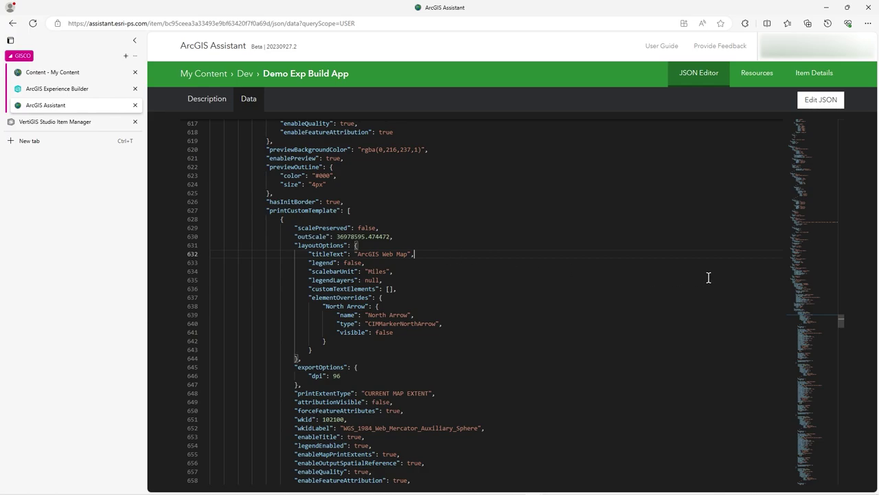
pyautogui.moveTo(843, 327); pyautogui.dragTo(847, 131)
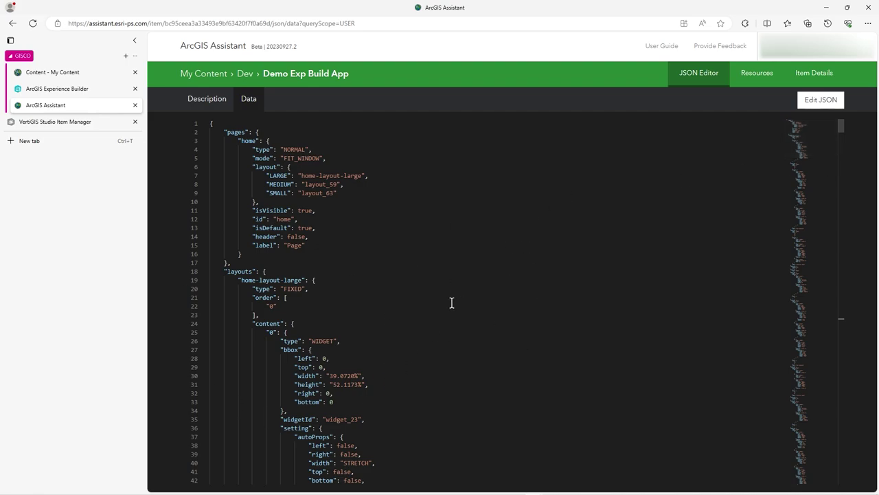
# - Search the data JSON for 'ArcGIS Web Map', enable Edit JSON, and open the Replace field
pyautogui.click(517, 190)
pyautogui.hotkey('ctrl', 'f')
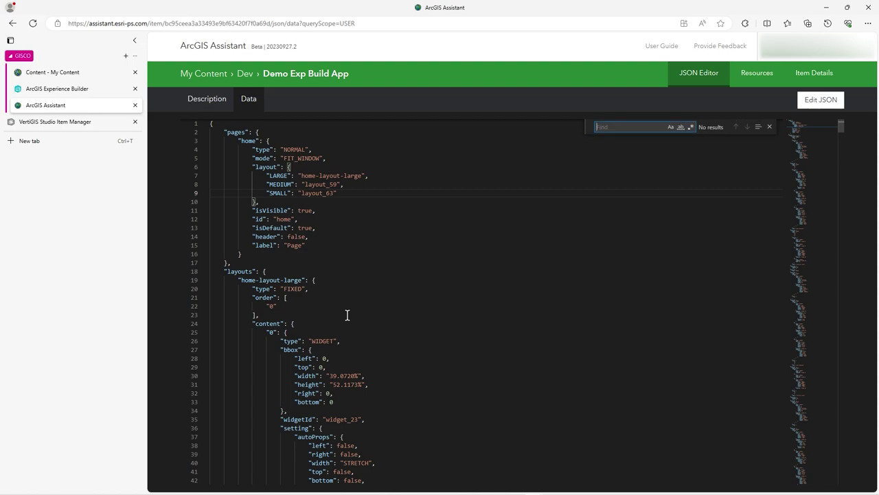
pyautogui.write('ArcGIS Web')
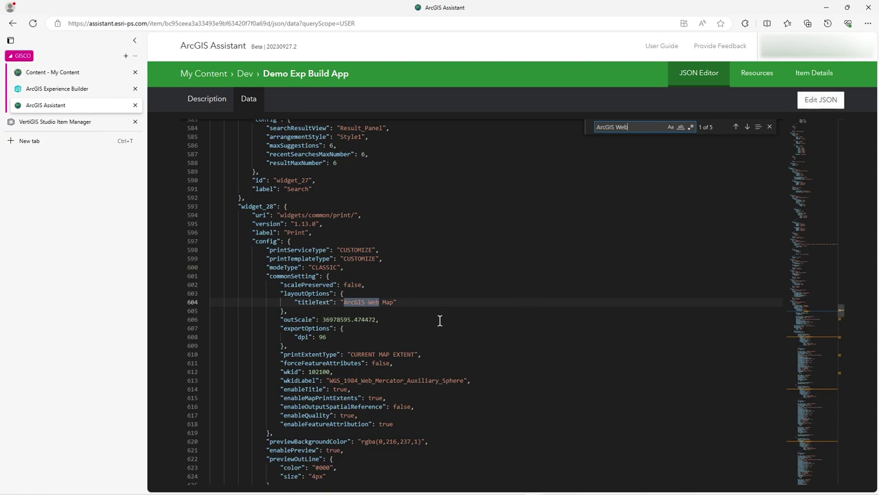
pyautogui.click(830, 103)
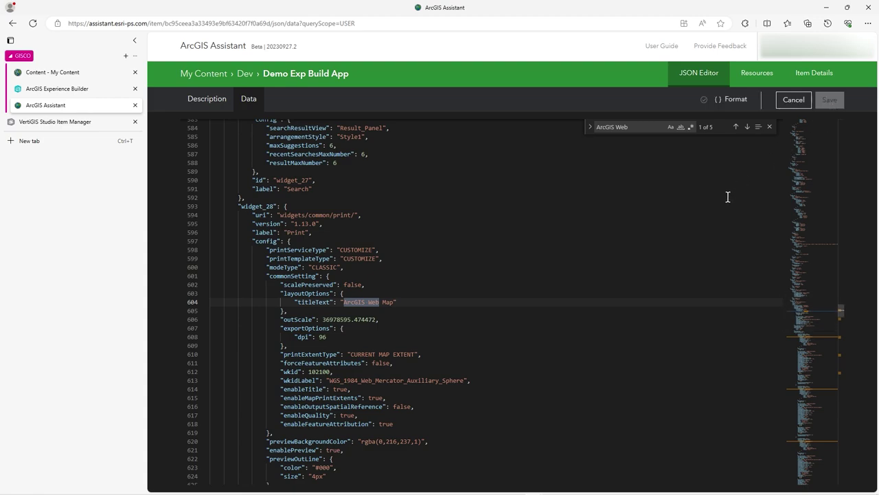
pyautogui.click(590, 127)
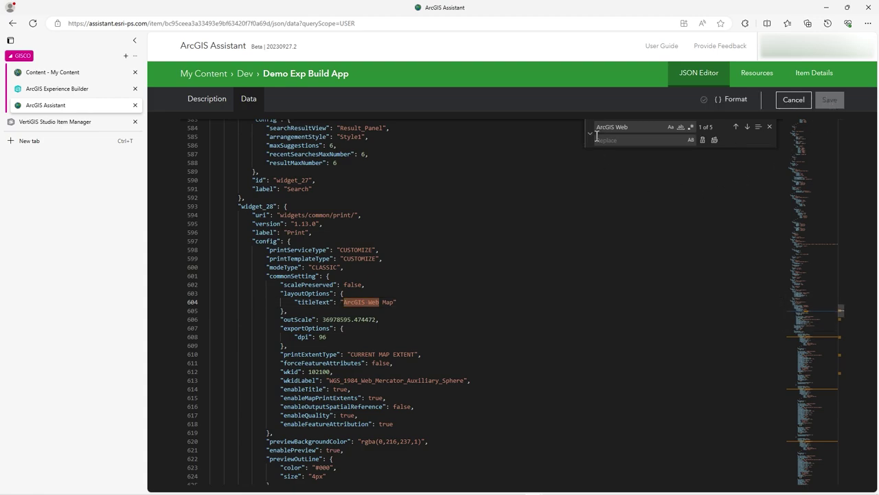
pyautogui.click(637, 127)
pyautogui.write('Map')
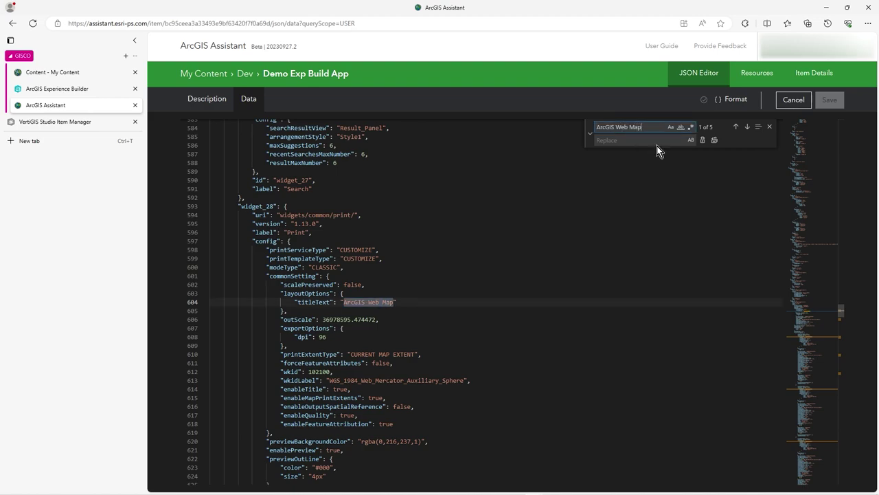
pyautogui.click(633, 139)
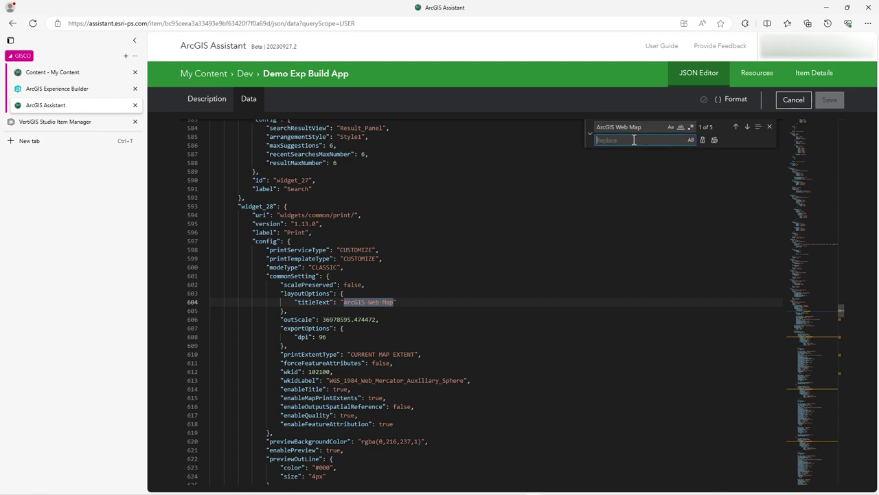
# - Reload the Dev content list, open Demo Exp Build App's item page, and View it in a new tab
pyautogui.click(49, 79)
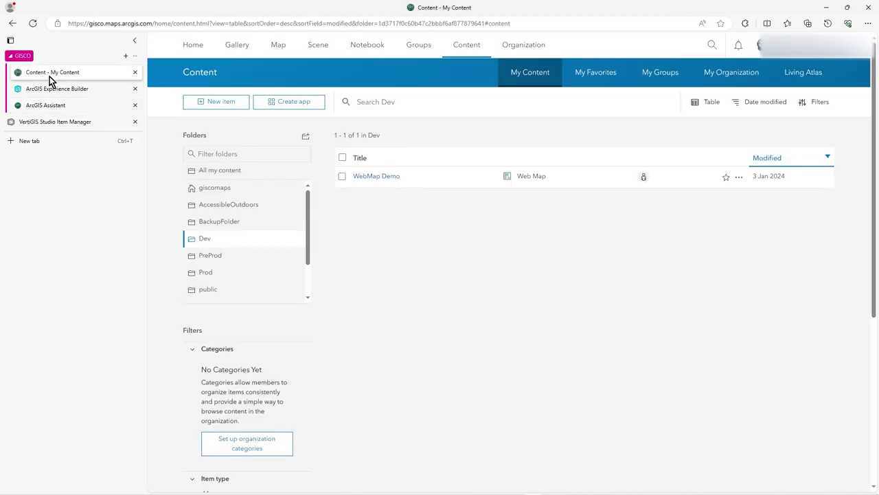
pyautogui.click(33, 24)
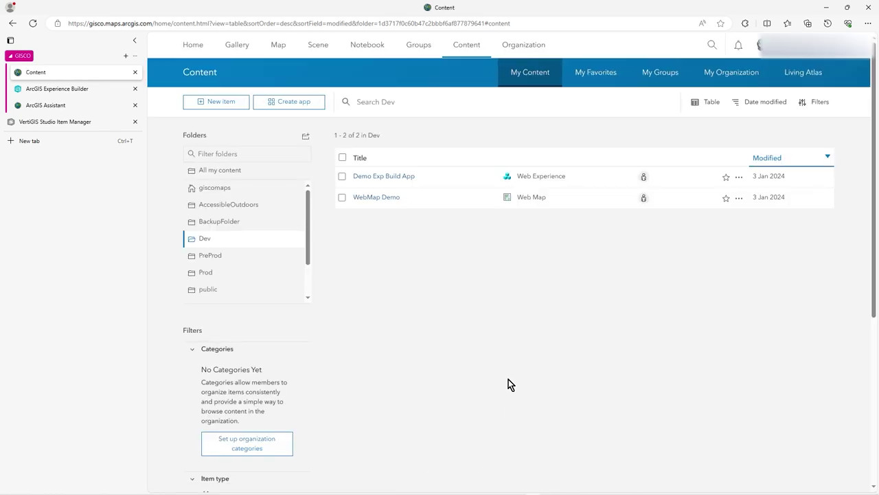
pyautogui.click(387, 177)
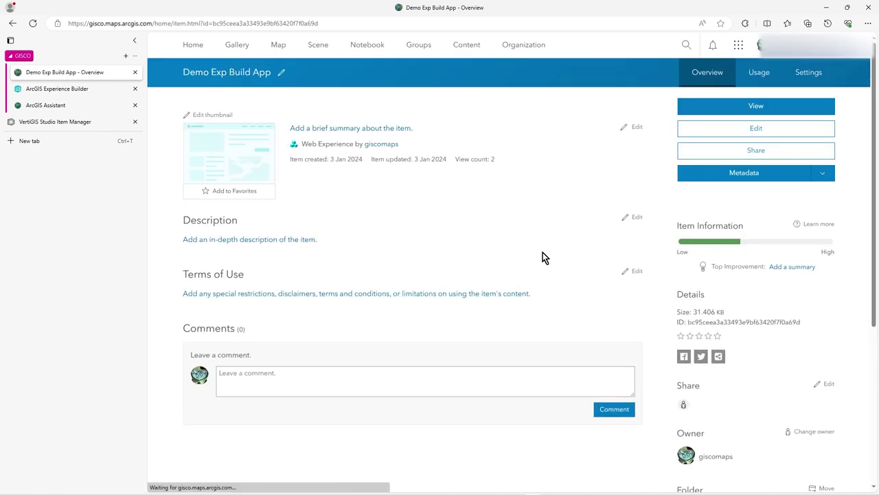
pyautogui.click(756, 108)
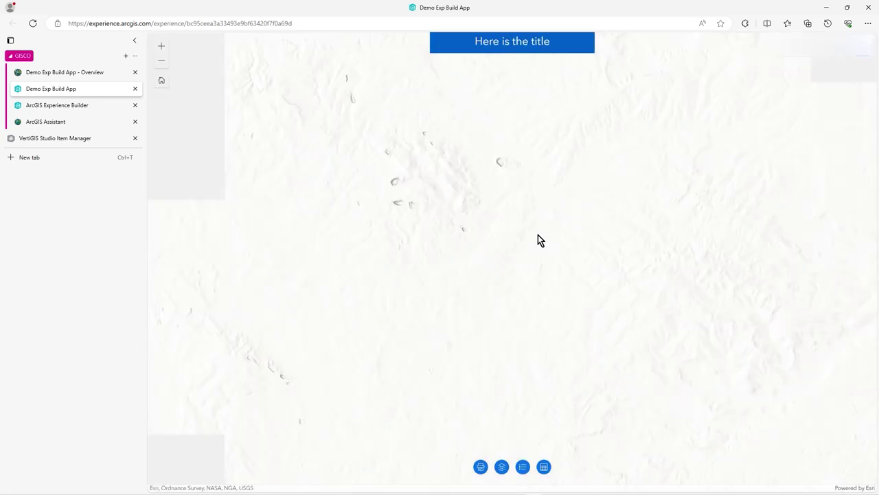
pyautogui.click(480, 466)
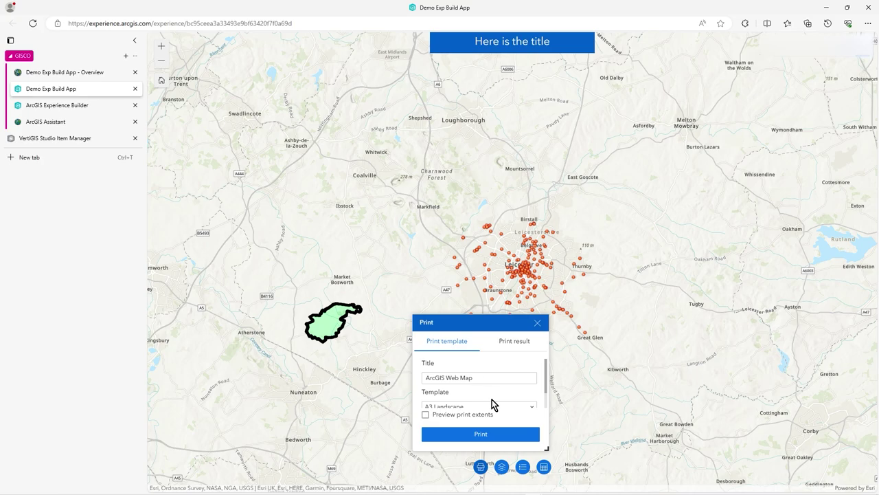
pyautogui.scroll(-2, 492, 403)
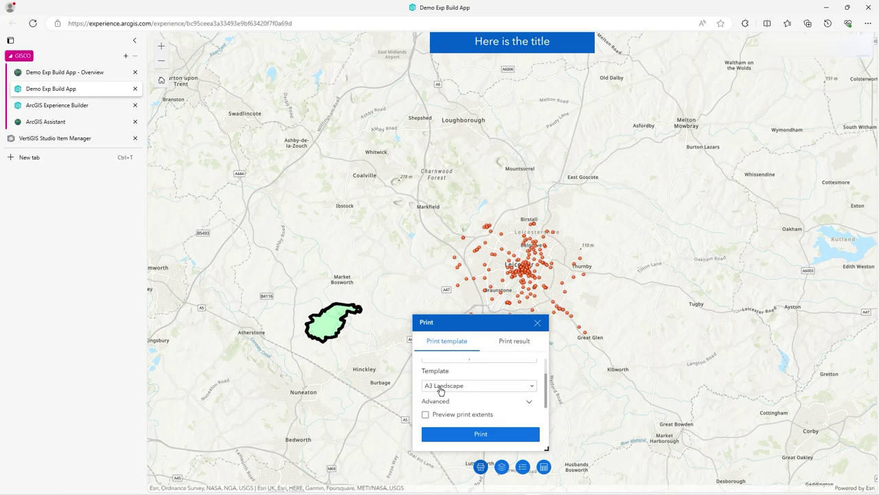
pyautogui.scroll(2, 440, 389)
pyautogui.click(537, 322)
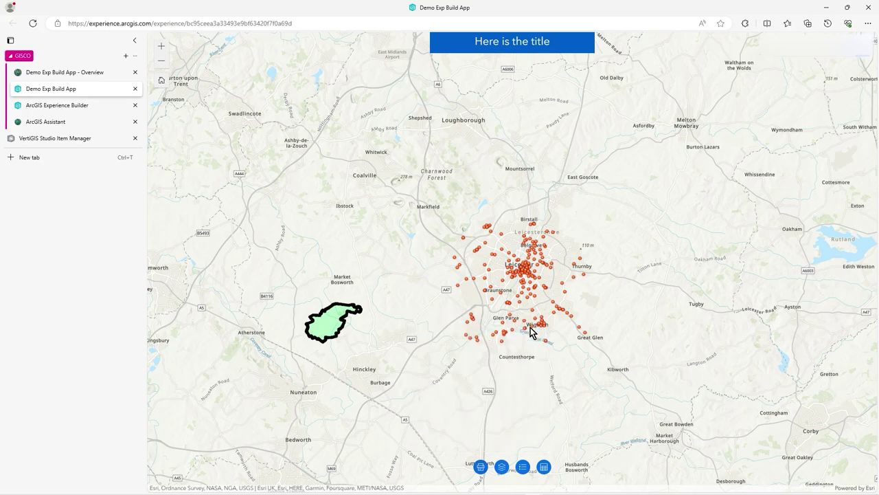
pyautogui.click(71, 106)
# - Replace all 'ArcGIS Web Map' with 'My PrintTitle' in the data JSON and save
pyautogui.click(72, 123)
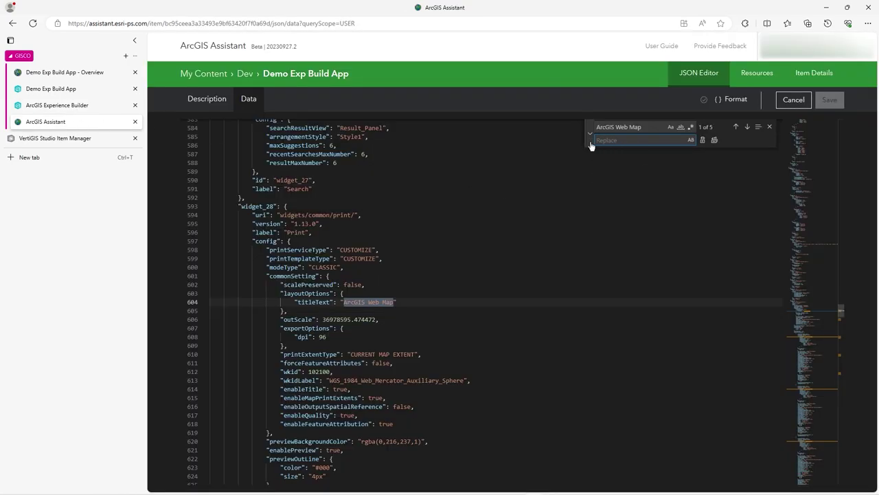
pyautogui.write('My PrintTitle')
pyautogui.click(714, 141)
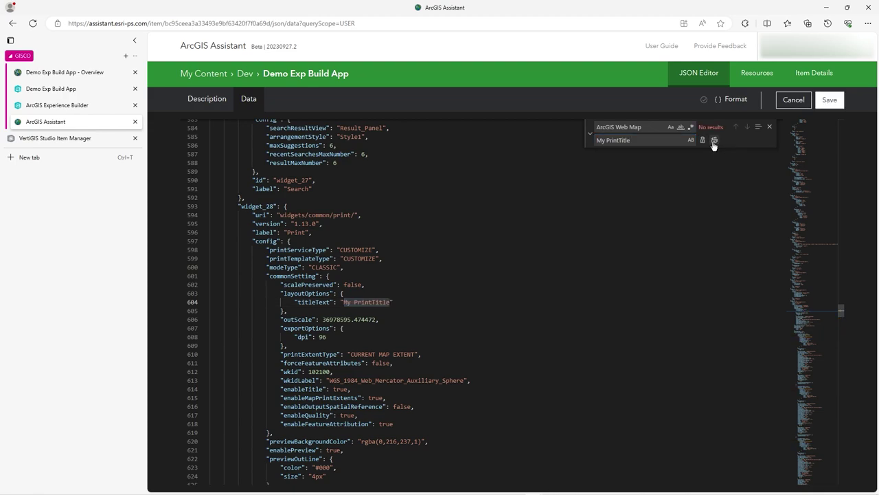
pyautogui.click(831, 101)
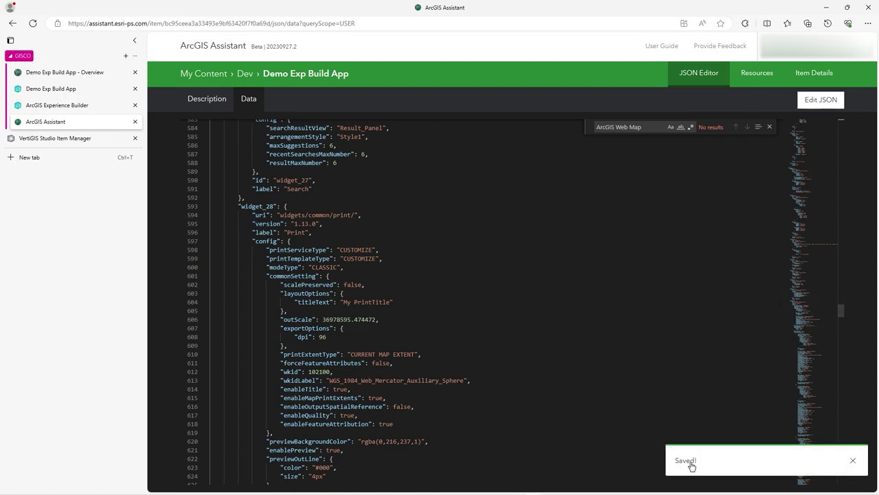
# - Reload the running app and confirm the print panel's default title is 'My PrintTitle'
pyautogui.click(243, 73)
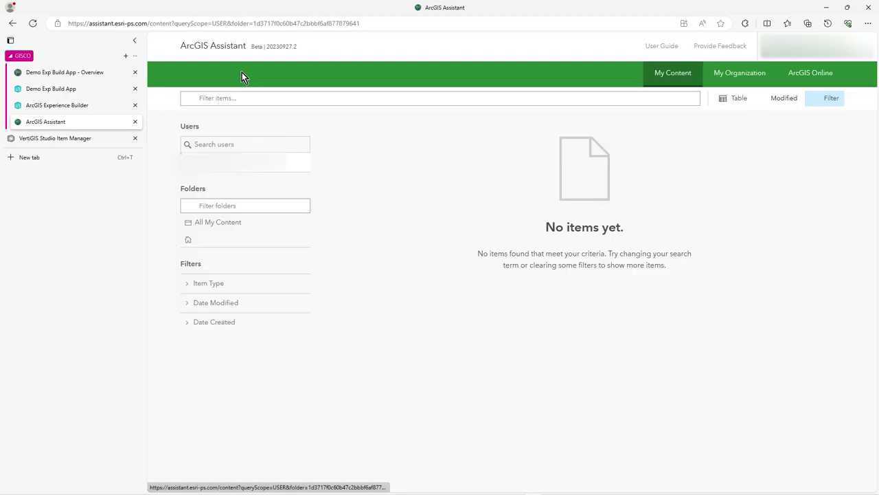
pyautogui.click(61, 89)
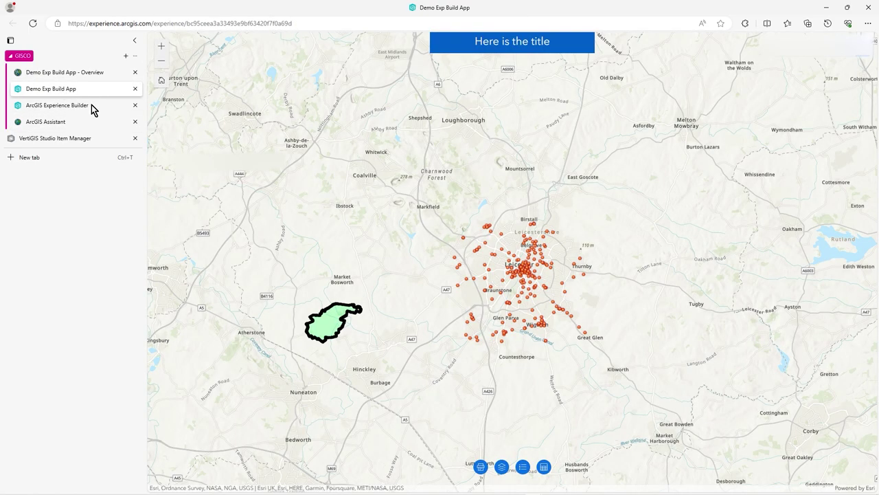
pyautogui.click(32, 24)
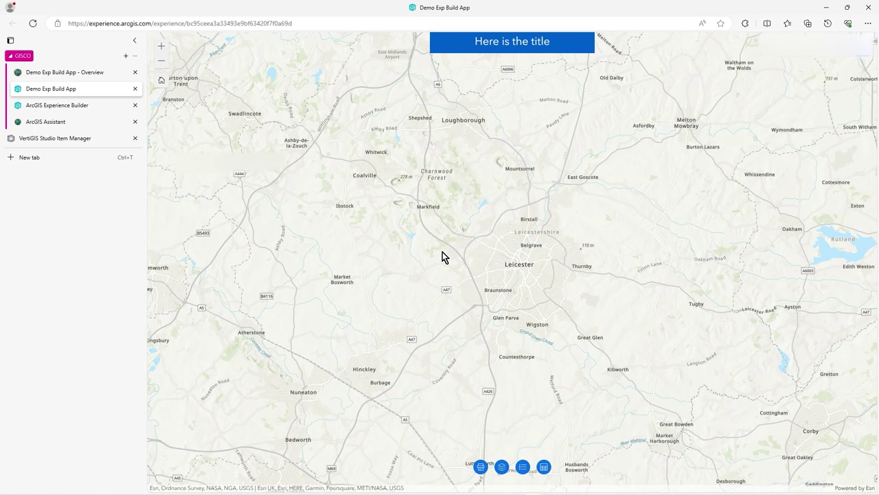
pyautogui.click(481, 466)
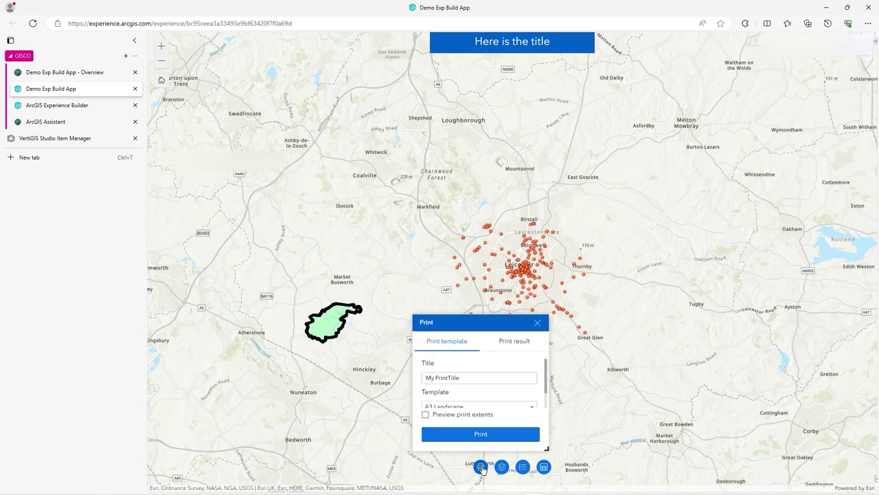
pyautogui.click(475, 377)
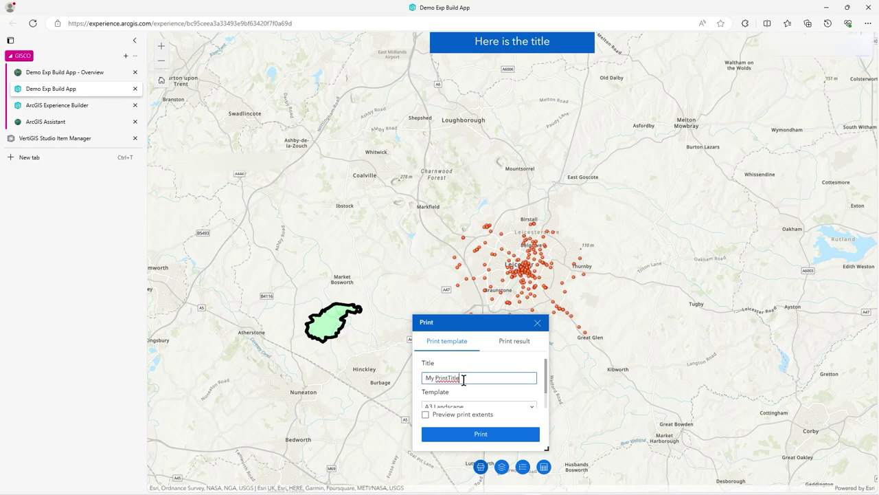
pyautogui.click(537, 323)
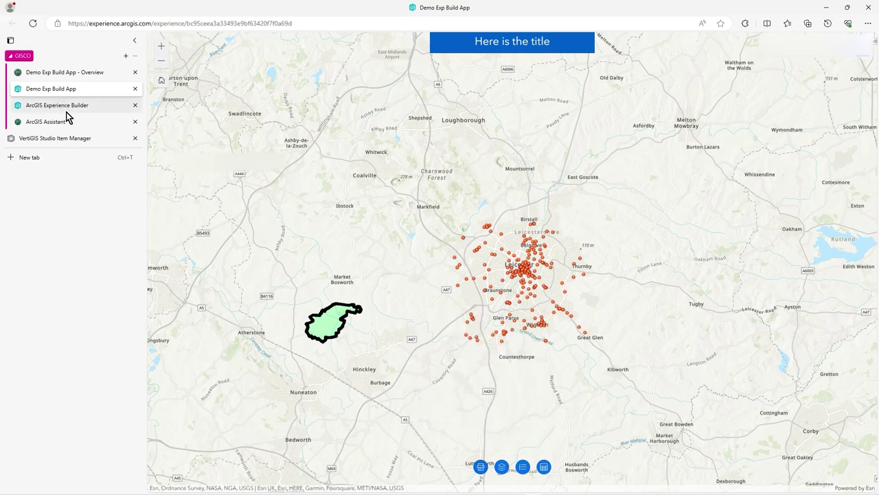
# - Check the web app's overview page and the running Demo Exp Build App map, then return to ArcGIS Assistant
pyautogui.click(73, 78)
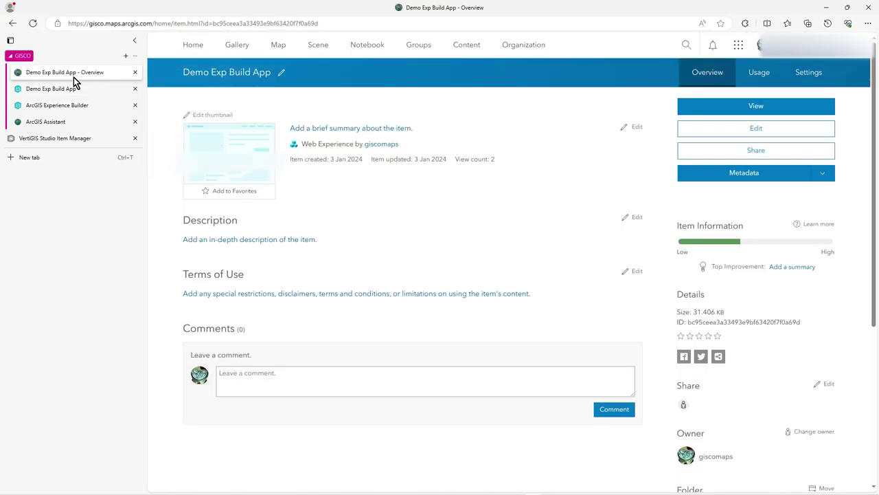
pyautogui.click(77, 92)
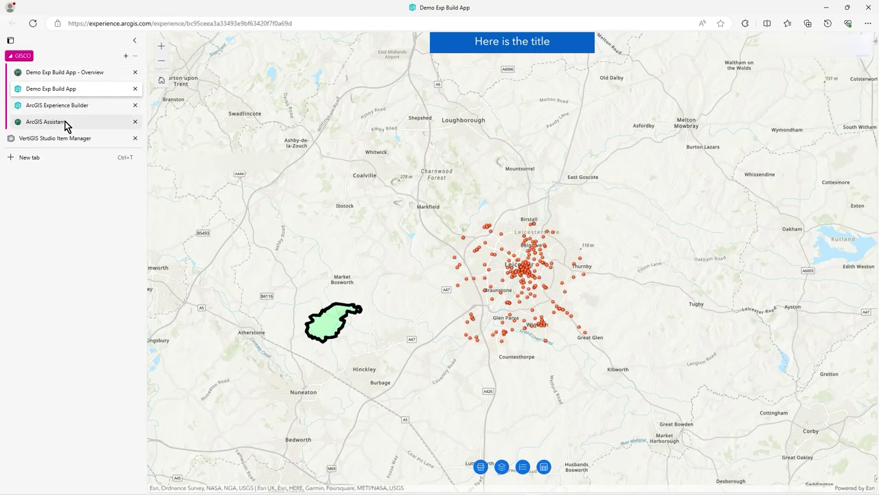
pyautogui.click(64, 122)
# - Show WebMap Demo's data JSON and scroll through its Battlefields and Sample Pubs layers
pyautogui.moveTo(76, 78)
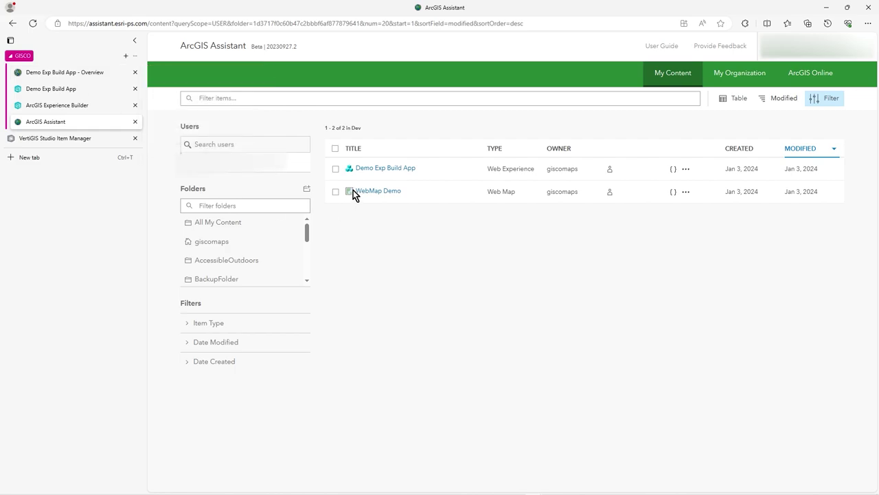
pyautogui.click(376, 194)
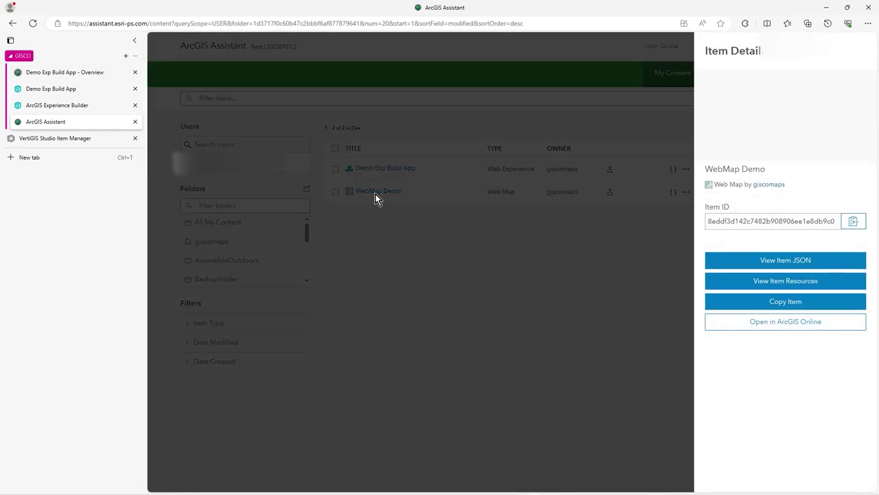
pyautogui.click(799, 264)
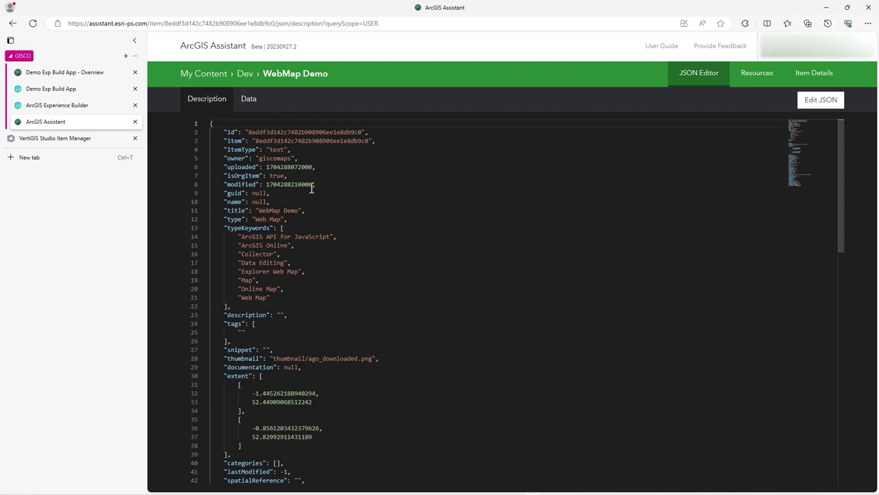
pyautogui.click(247, 99)
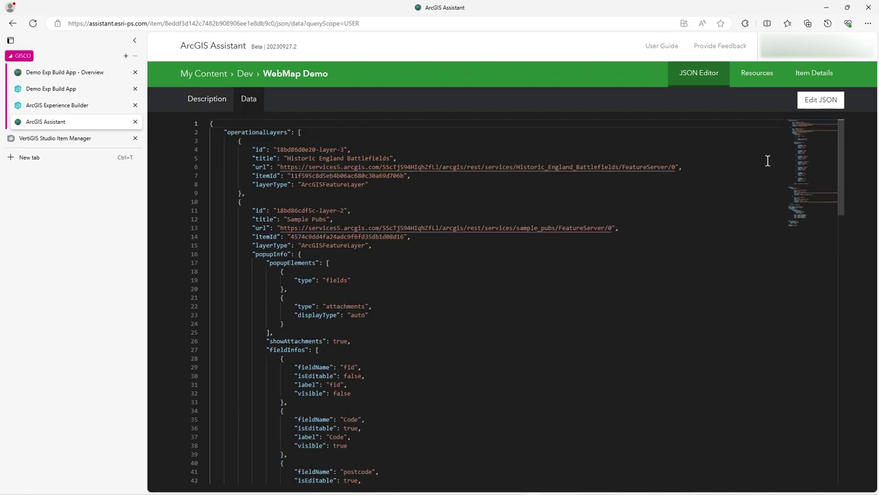
pyautogui.scroll(-3, 445, 284)
pyautogui.scroll(3, 546, 310)
pyautogui.scroll(-3, 498, 306)
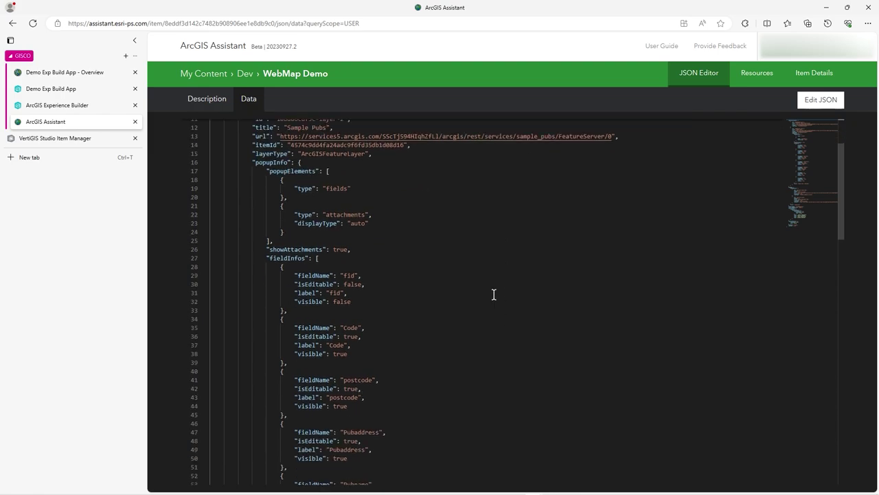
pyautogui.scroll(3, 492, 295)
pyautogui.scroll(-2, 394, 410)
pyautogui.scroll(2, 428, 394)
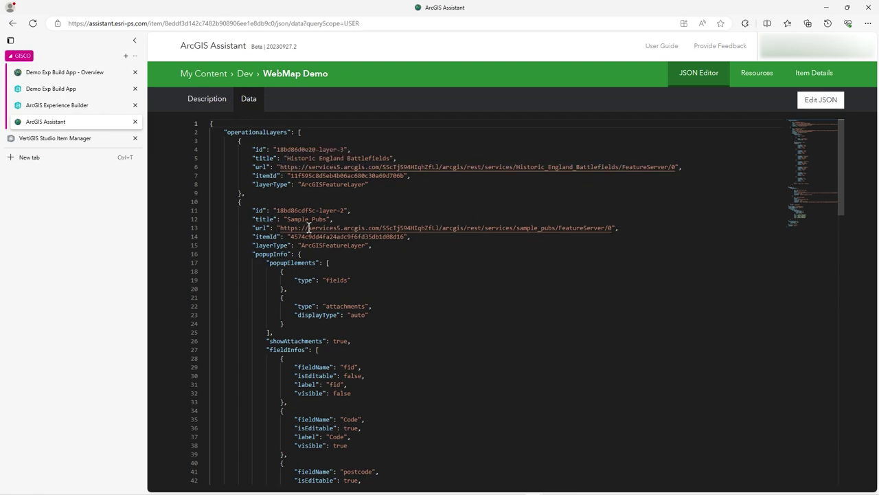
pyautogui.moveTo(309, 227); pyautogui.dragTo(378, 227)
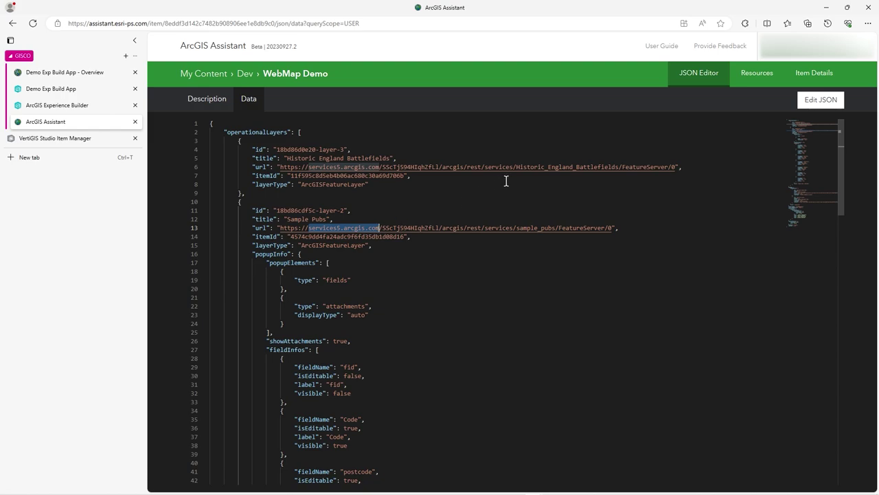
pyautogui.click(577, 167)
pyautogui.moveTo(519, 167); pyautogui.dragTo(619, 167)
pyautogui.click(619, 167)
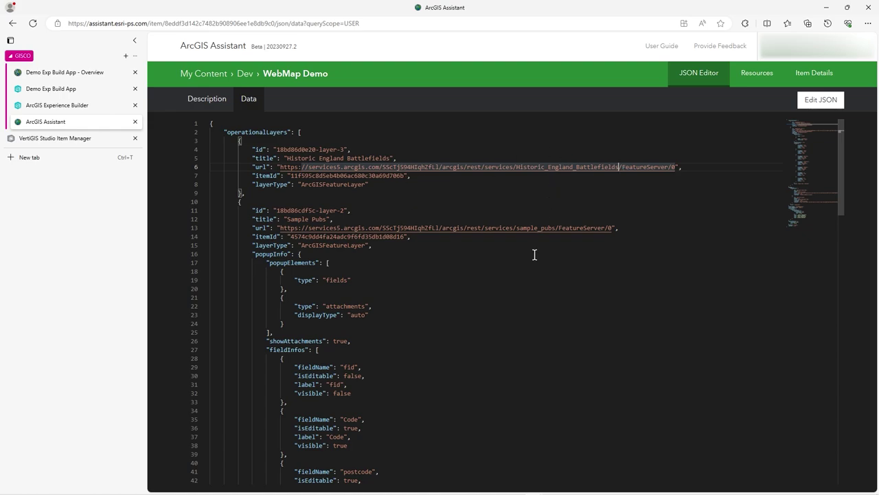
pyautogui.scroll(-3, 554, 286)
pyautogui.scroll(-5, 554, 286)
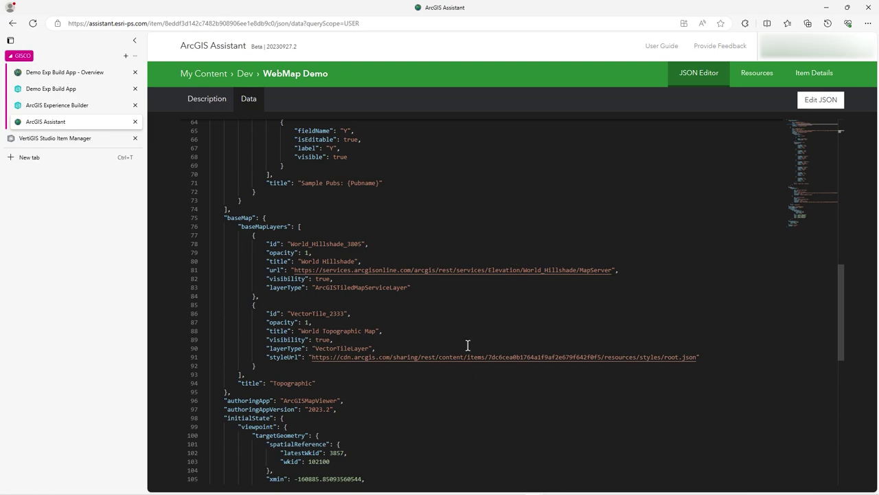
pyautogui.scroll(8, 467, 345)
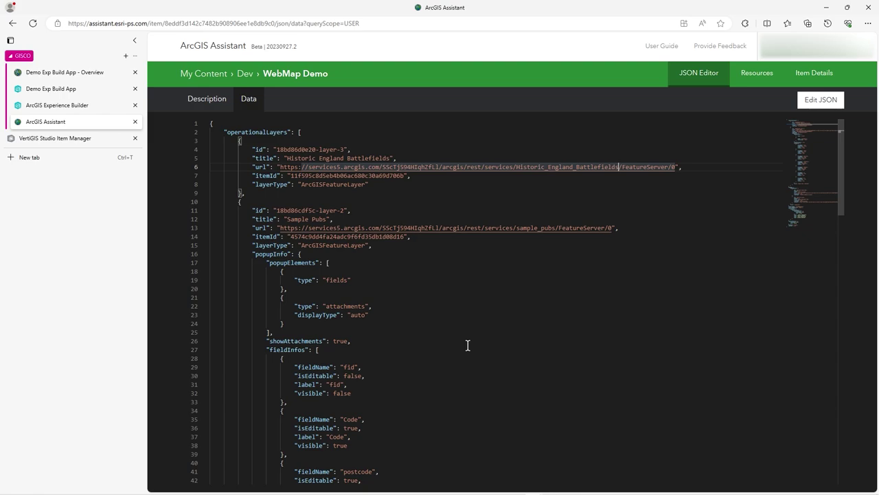
pyautogui.scroll(-9, 467, 345)
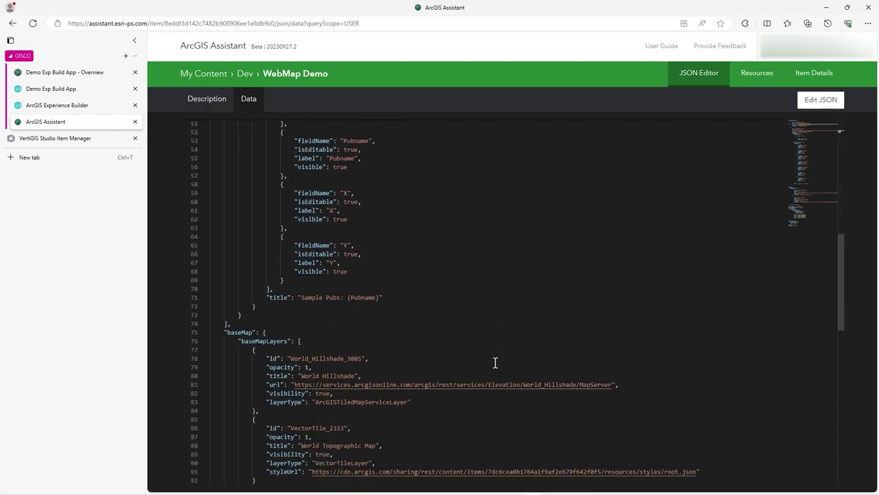
pyautogui.scroll(-2, 482, 344)
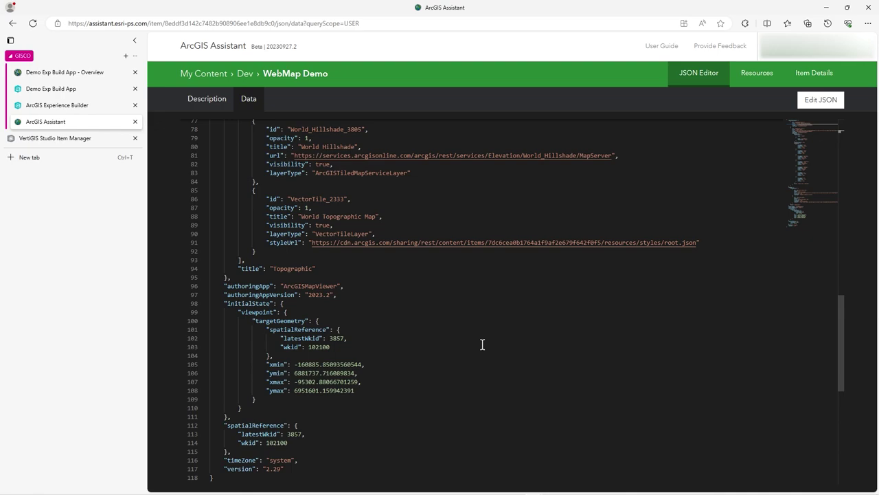
pyautogui.scroll(10, 482, 344)
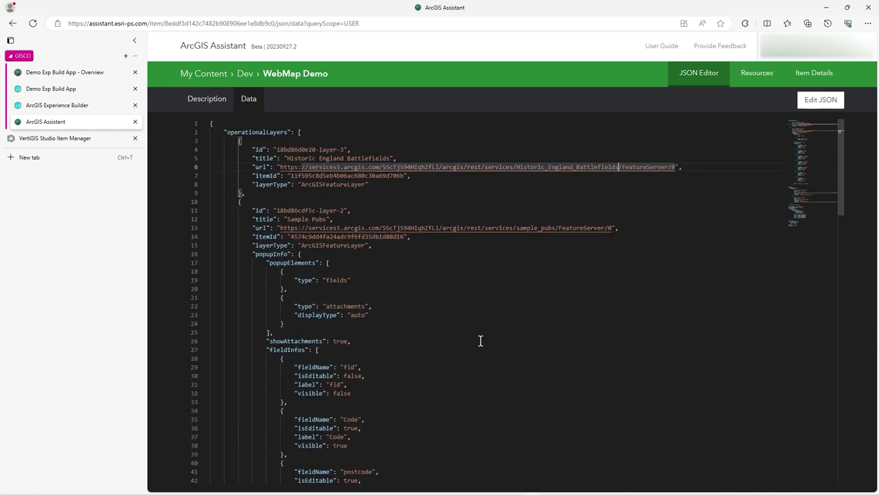
# - Highlight the popupElements key, then the Battlefields layer's URL and itemId in the JSON
pyautogui.doubleClick(299, 263)
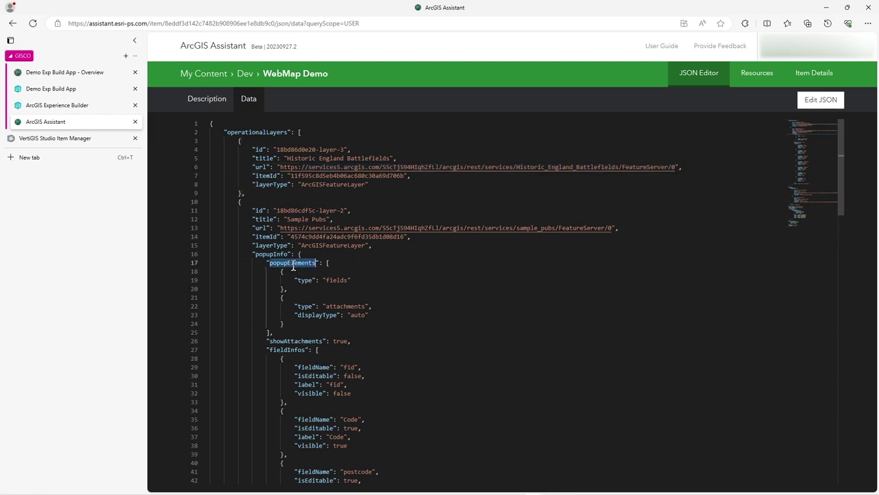
pyautogui.click(397, 299)
pyautogui.moveTo(676, 167); pyautogui.dragTo(278, 167)
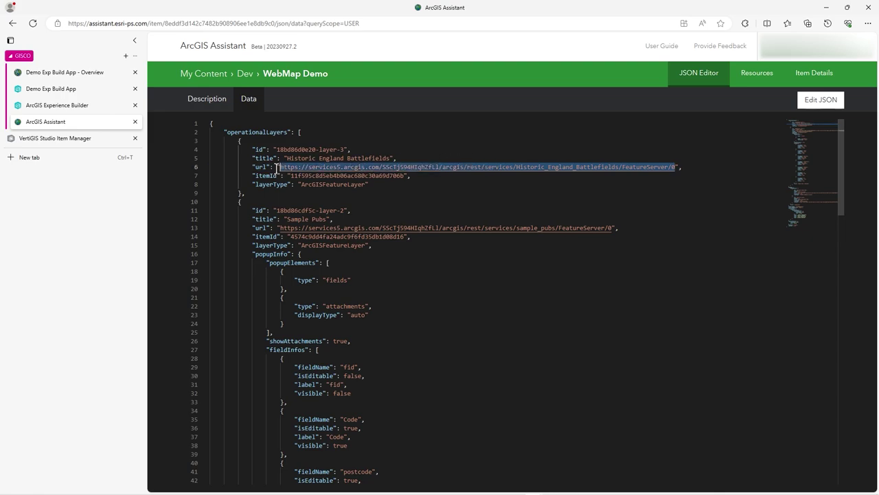
pyautogui.doubleClick(362, 176)
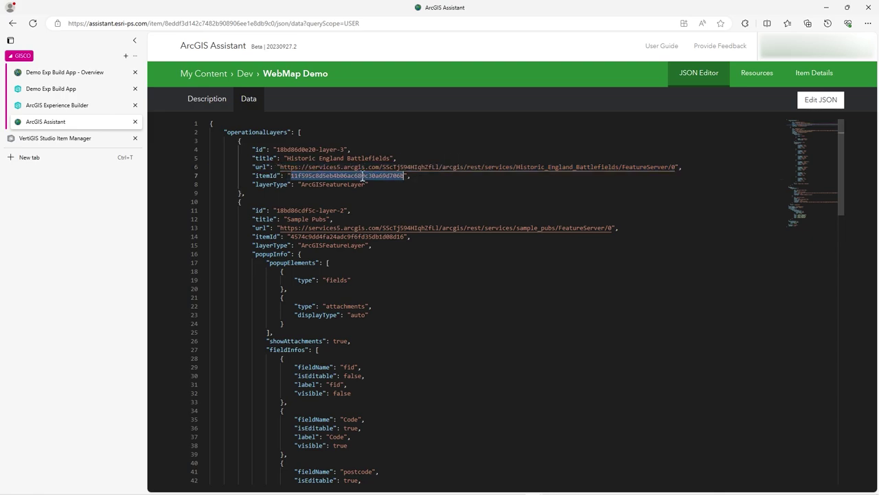
pyautogui.click(423, 176)
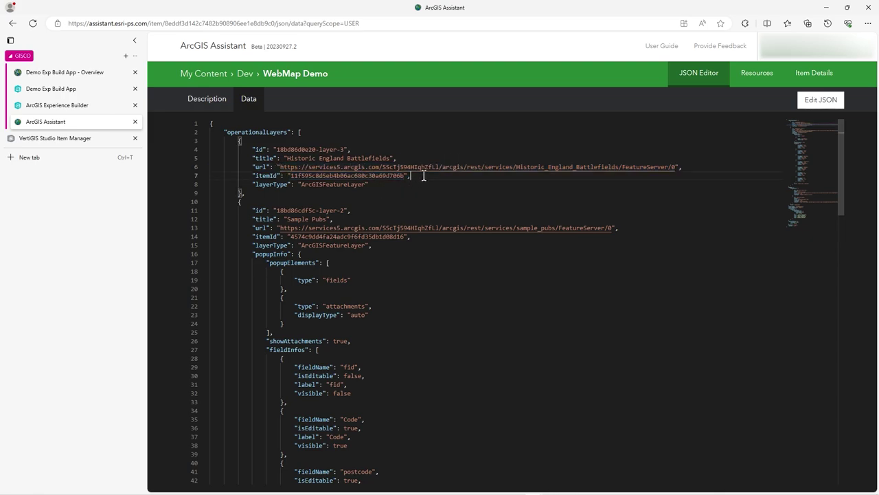
pyautogui.click(392, 176)
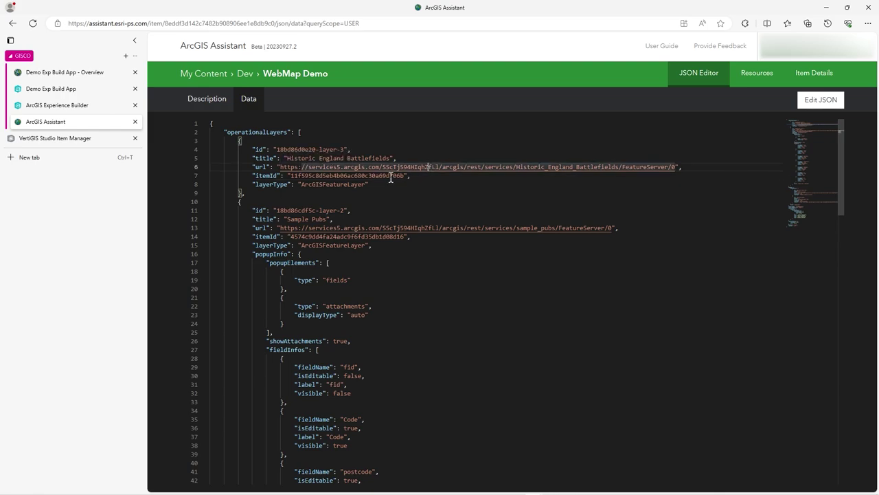
pyautogui.click(425, 176)
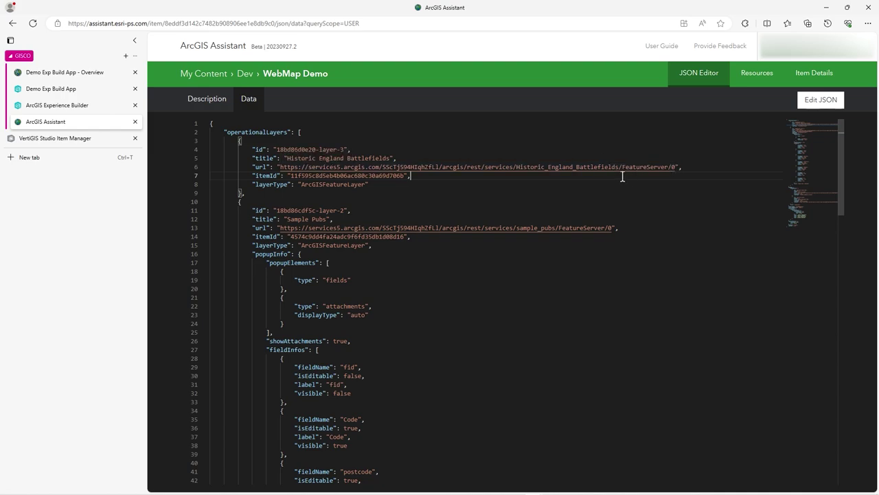
pyautogui.doubleClick(341, 176)
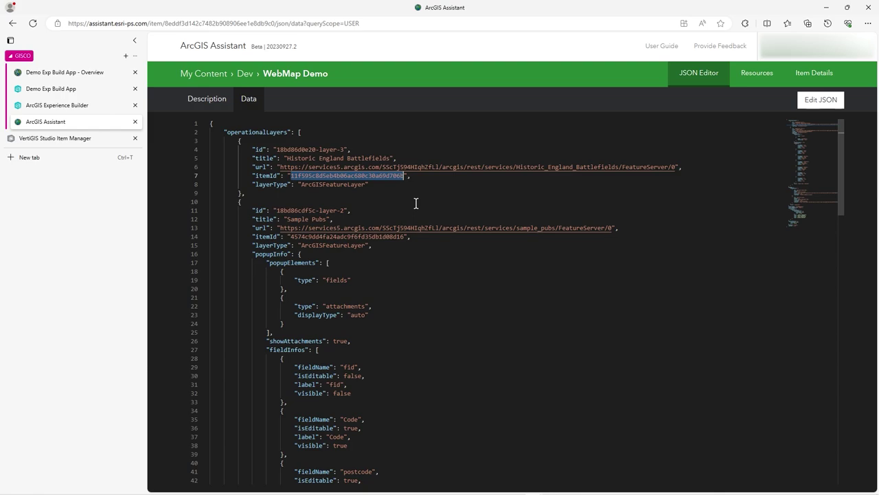
# - Go back to the My Content item list via the breadcrumb
pyautogui.scroll(-1, 443, 268)
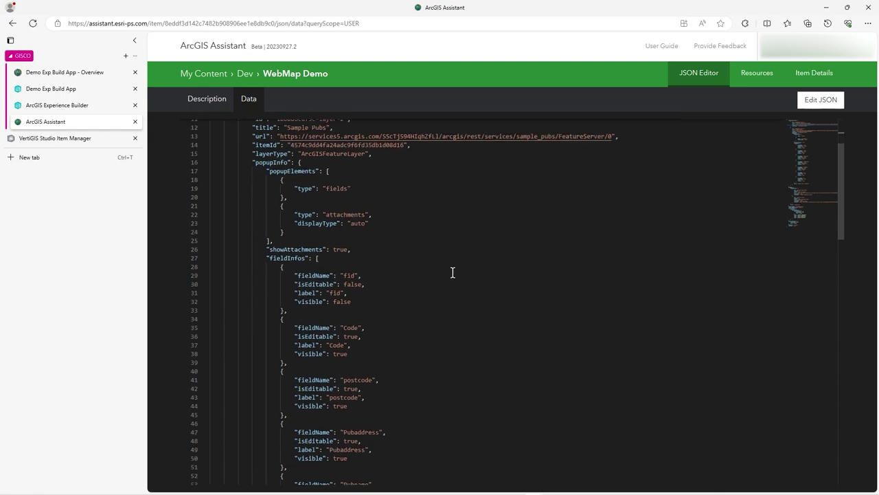
pyautogui.scroll(1, 463, 270)
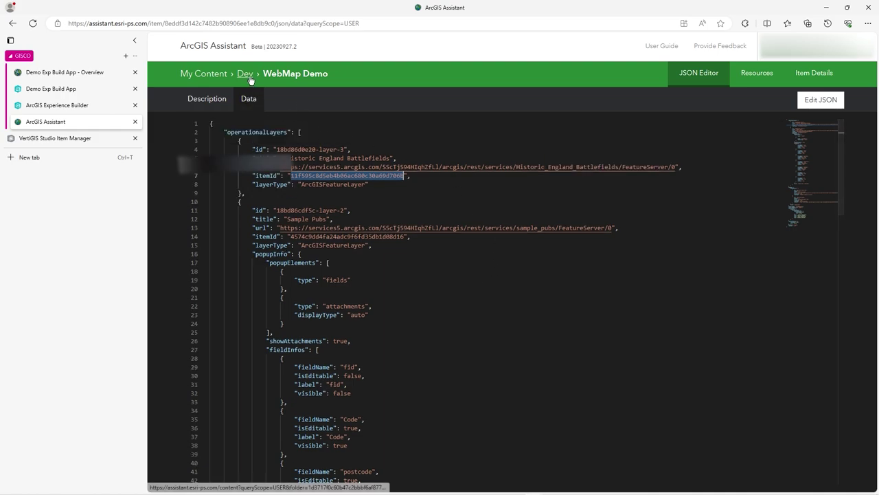
pyautogui.click(213, 77)
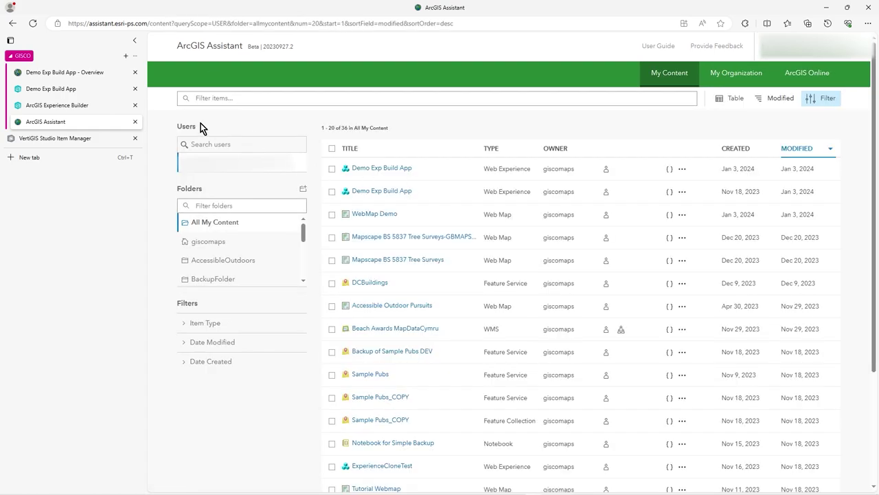
# - In Item Manager, enter the organization subdomain on the sign-in page
pyautogui.click(71, 139)
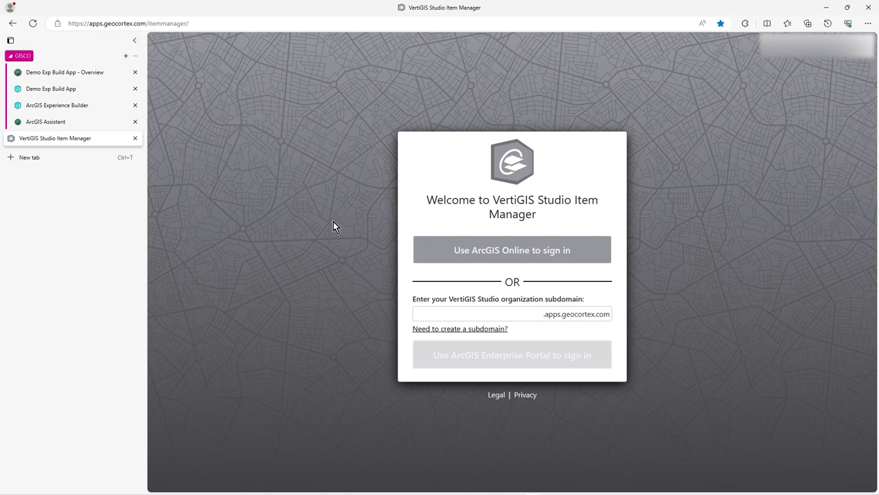
pyautogui.click(492, 314)
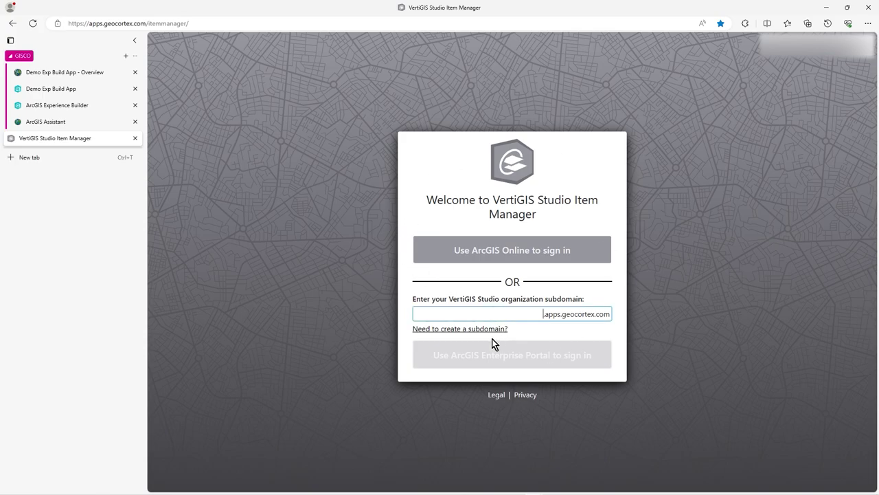
pyautogui.write('gios')
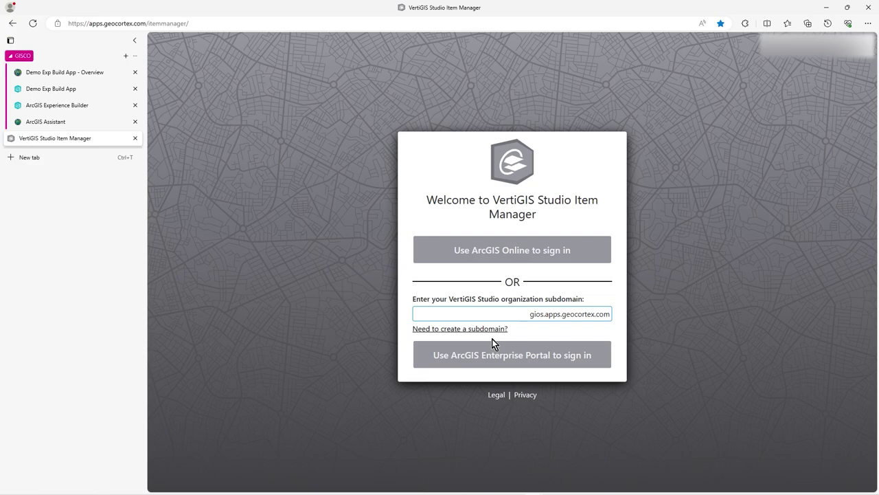
pyautogui.press('BackSpace')
pyautogui.press('BackSpace')
pyautogui.write('scomaps')
# - Sign in to Item Manager with the ArcGIS Online account and allow VertiGIS Studio access
pyautogui.click(64, 75)
pyautogui.click(53, 108)
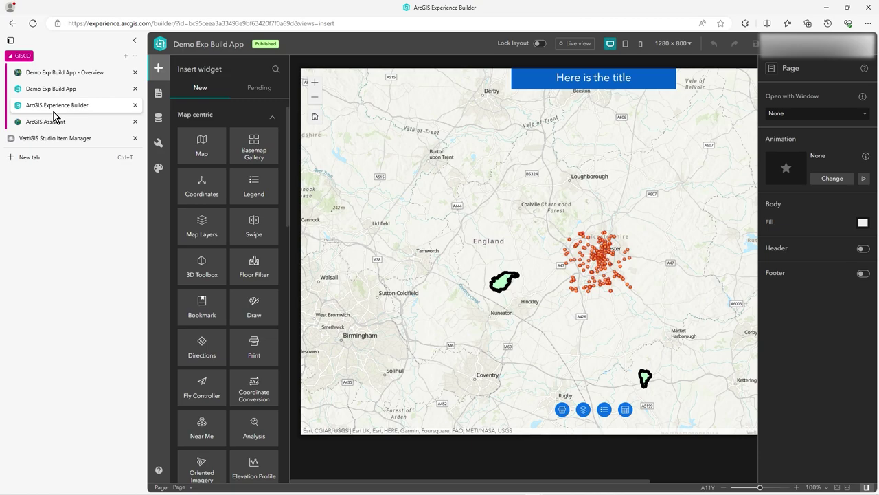
pyautogui.click(64, 137)
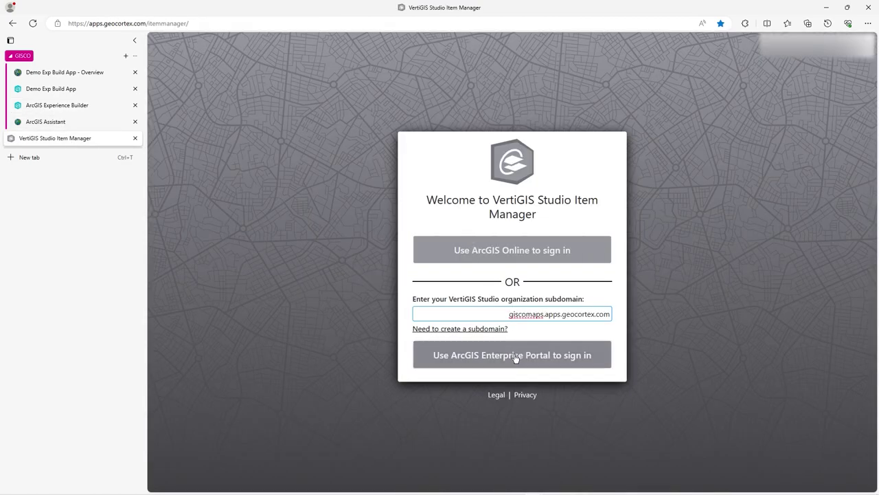
pyautogui.click(513, 255)
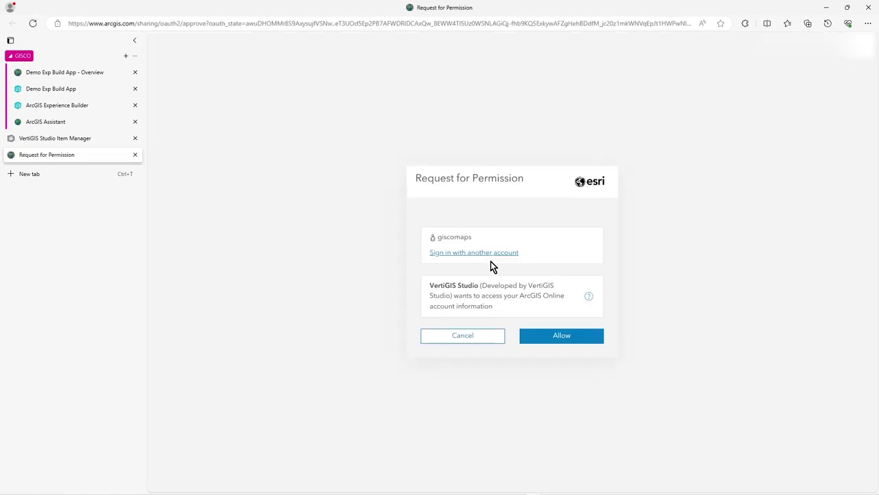
pyautogui.click(563, 336)
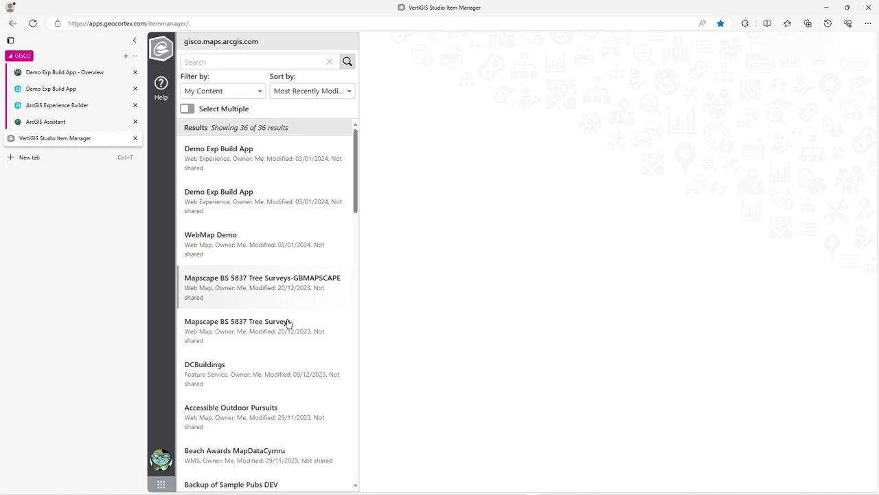
# - Open the Sample Pubs item and view its JSON
pyautogui.scroll(-5, 279, 355)
pyautogui.scroll(2, 279, 357)
pyautogui.scroll(2, 278, 357)
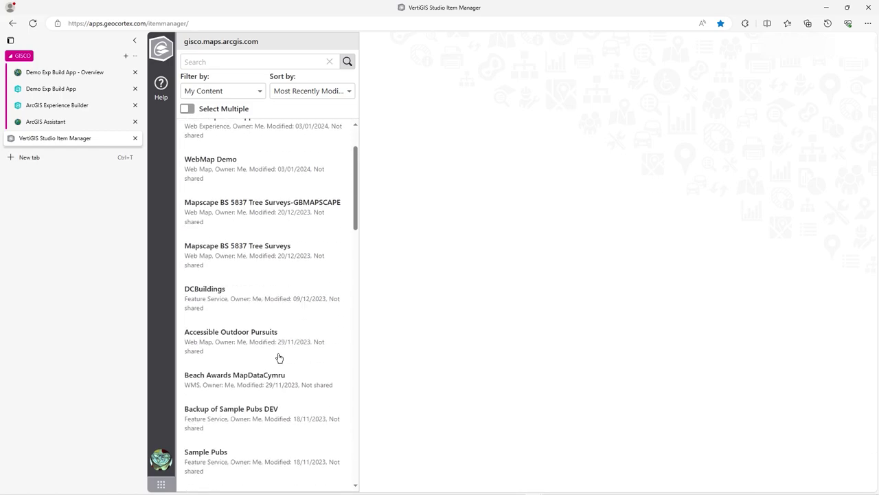
pyautogui.scroll(-2, 279, 357)
pyautogui.click(248, 359)
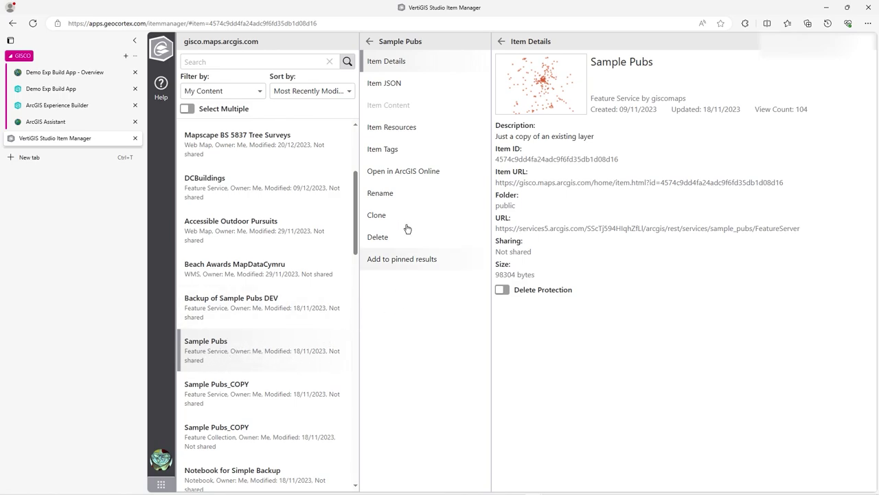
pyautogui.click(393, 85)
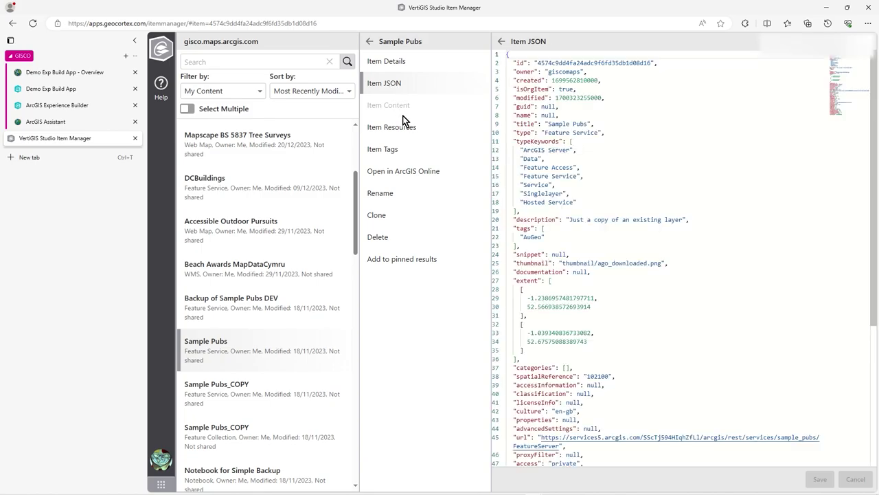
# - Look at Sample Pubs' tags and rename form, then try cloning it as 'Copy of Sample Pubs'
pyautogui.click(398, 147)
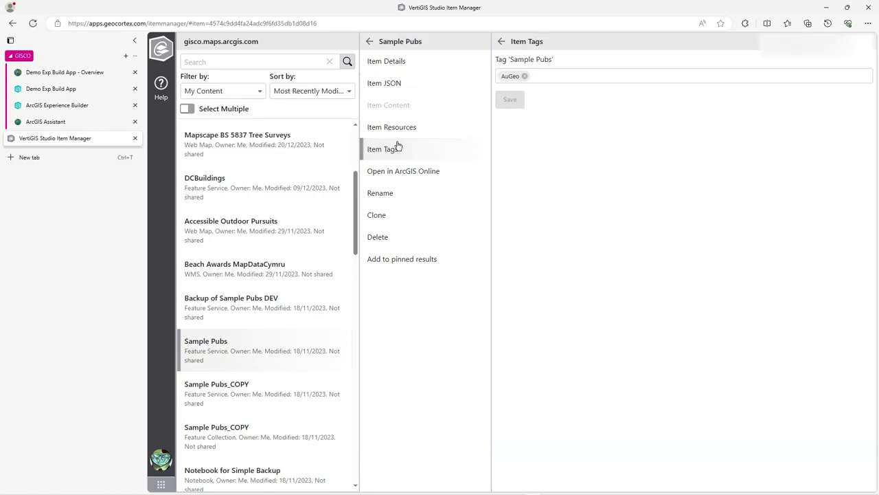
pyautogui.click(391, 195)
pyautogui.click(388, 217)
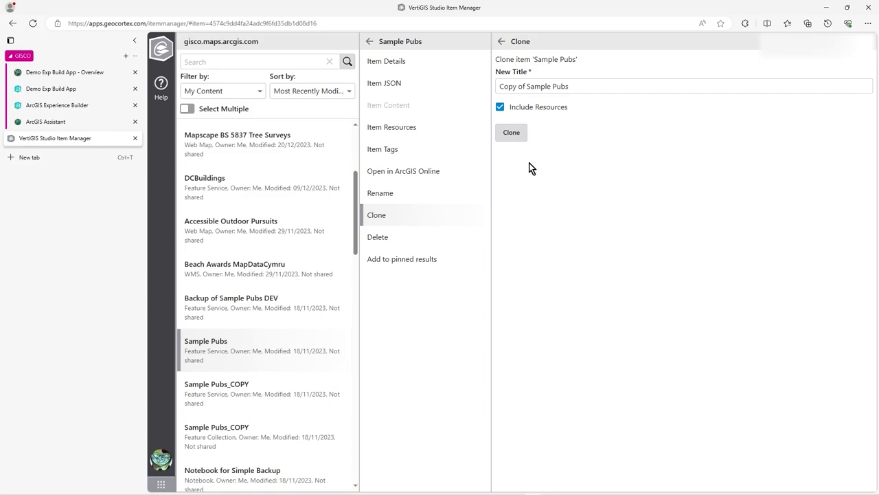
pyautogui.click(509, 135)
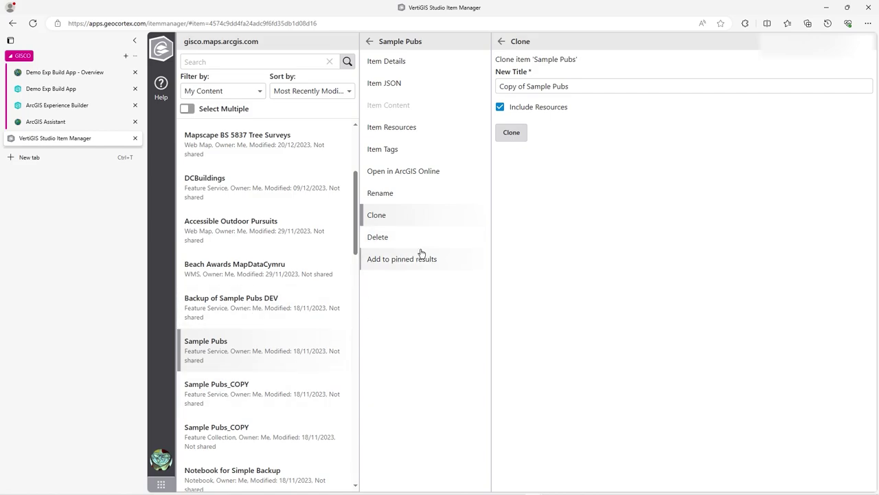
# - Recheck the Sample Pubs JSON and clone form, then return to ArcGIS Assistant's content list
pyautogui.click(386, 85)
pyautogui.scroll(-5, 662, 215)
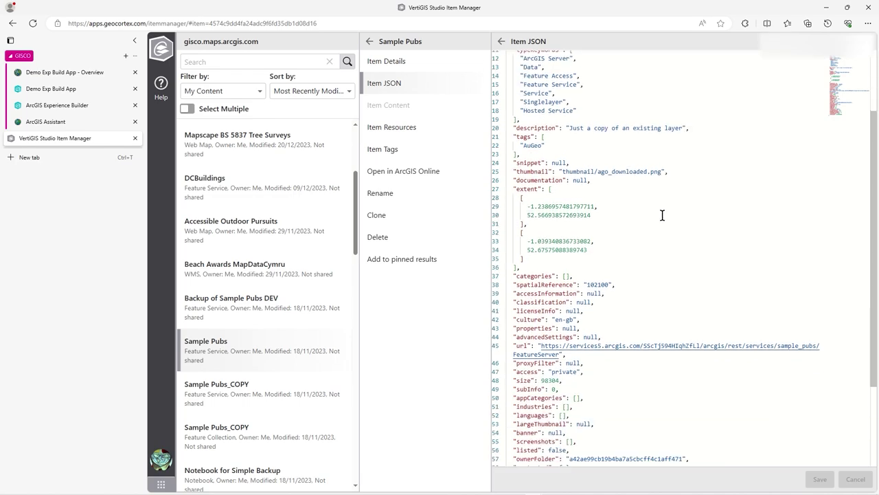
pyautogui.scroll(4, 680, 224)
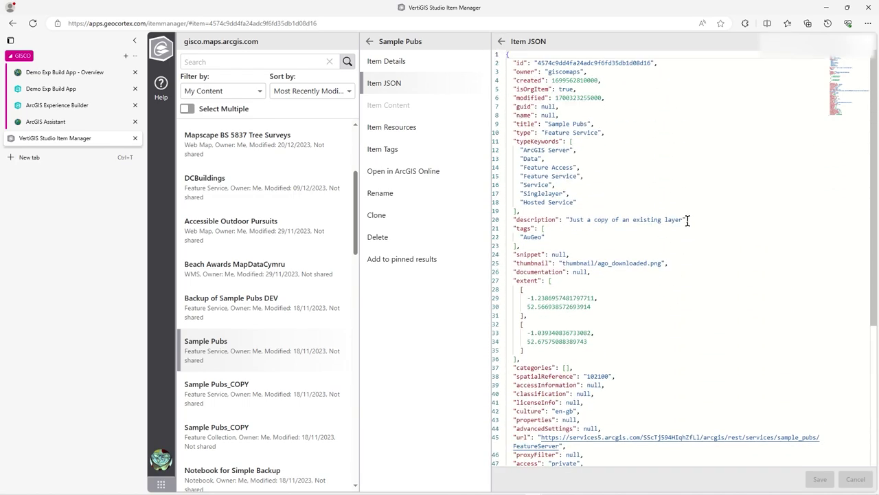
pyautogui.click(62, 123)
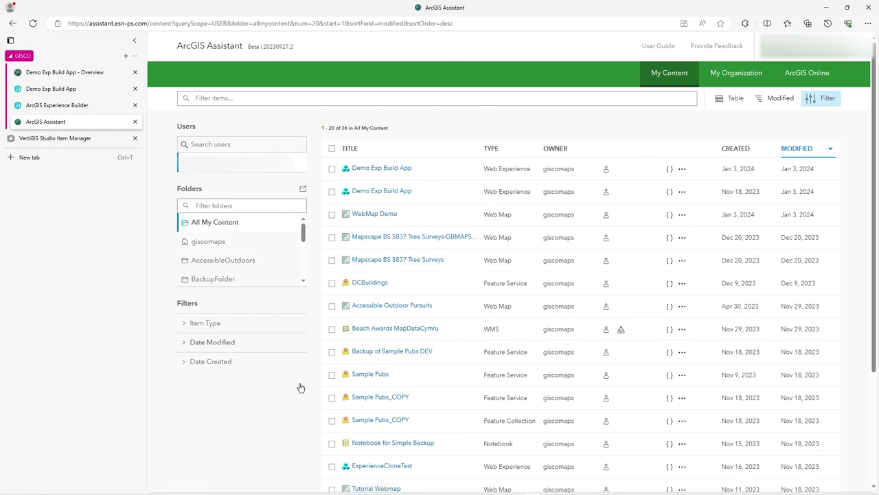
pyautogui.click(81, 145)
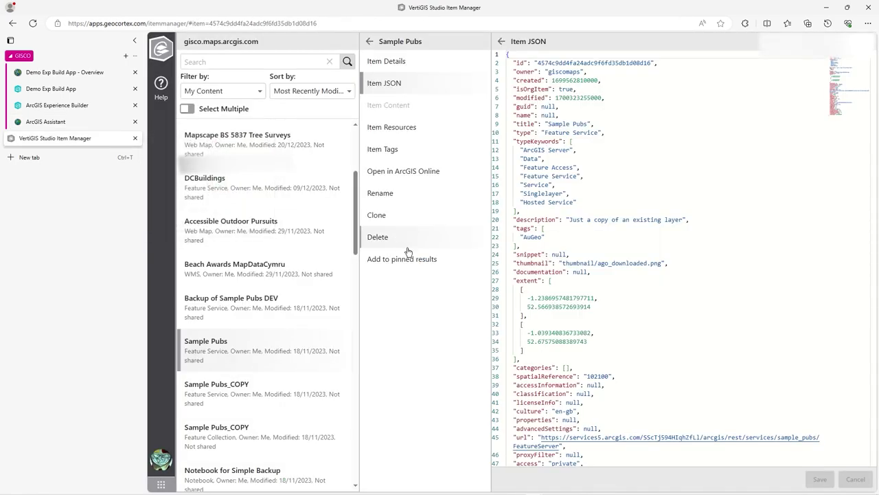
pyautogui.click(382, 224)
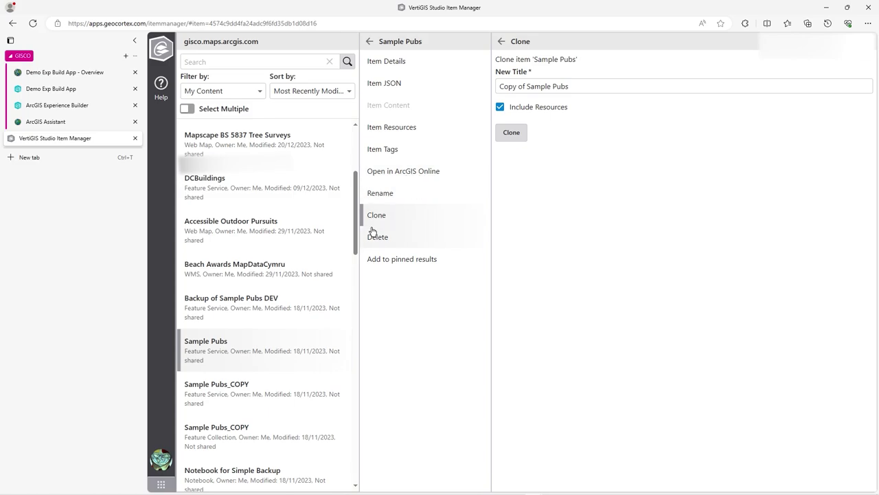
pyautogui.click(61, 121)
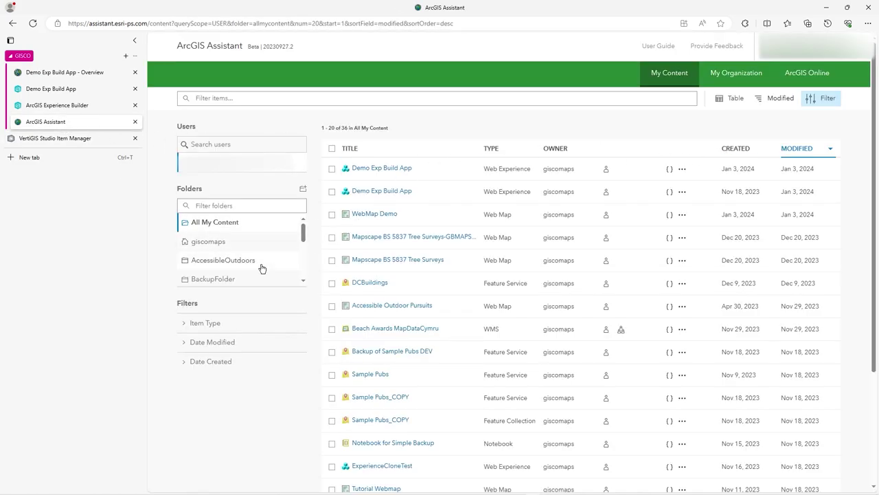
# - Filter to the Dev folder and inspect WebMap Demo's Copy Item account options, closing without copying
pyautogui.scroll(-1, 230, 261)
pyautogui.click(226, 263)
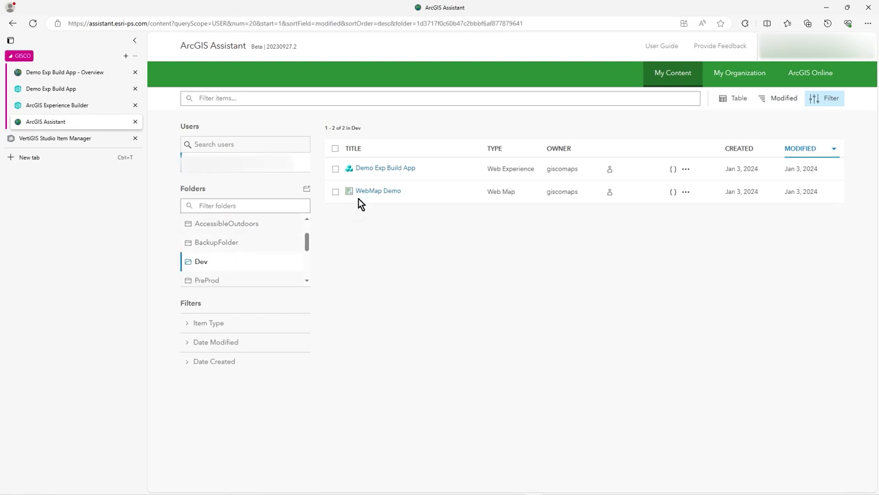
pyautogui.click(375, 192)
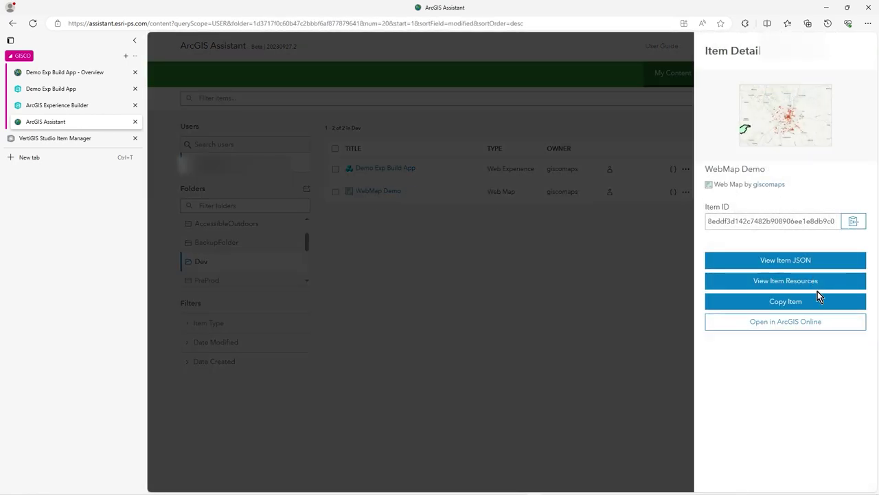
pyautogui.click(775, 301)
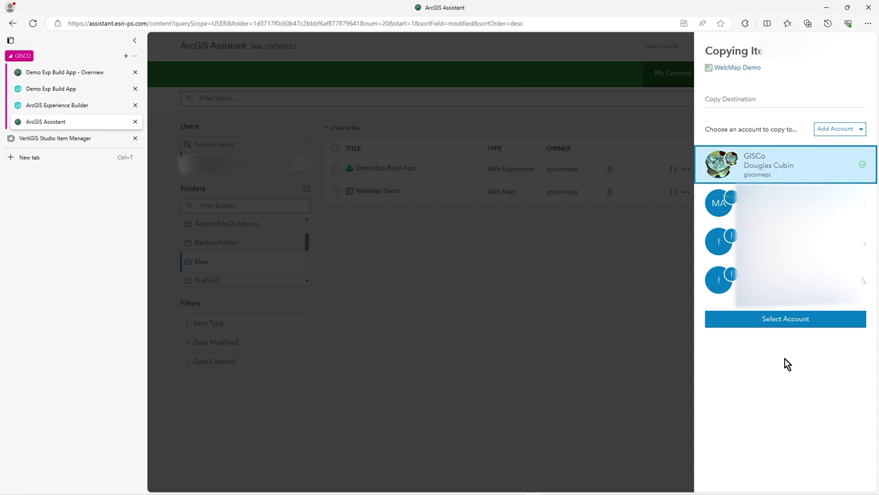
pyautogui.click(860, 129)
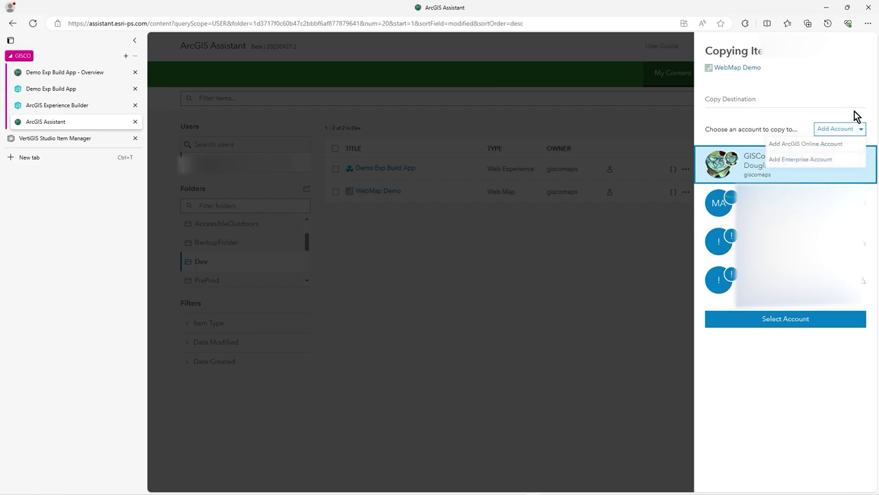
pyautogui.click(856, 116)
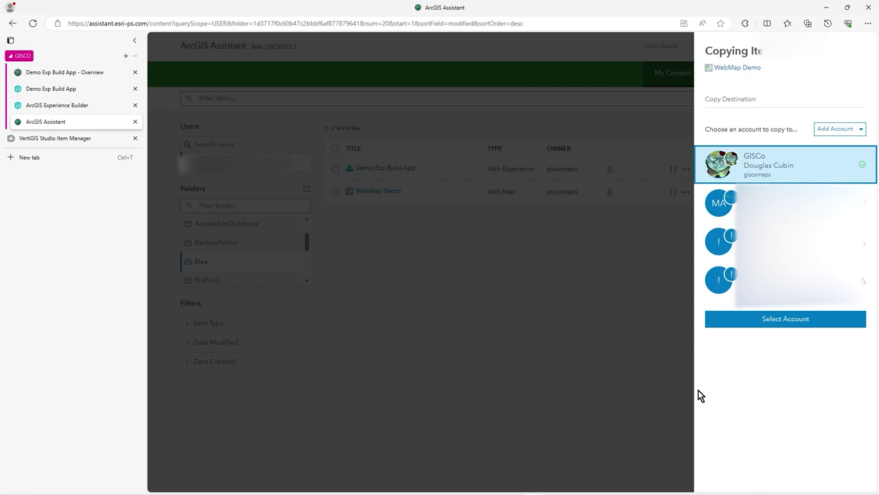
pyautogui.click(652, 412)
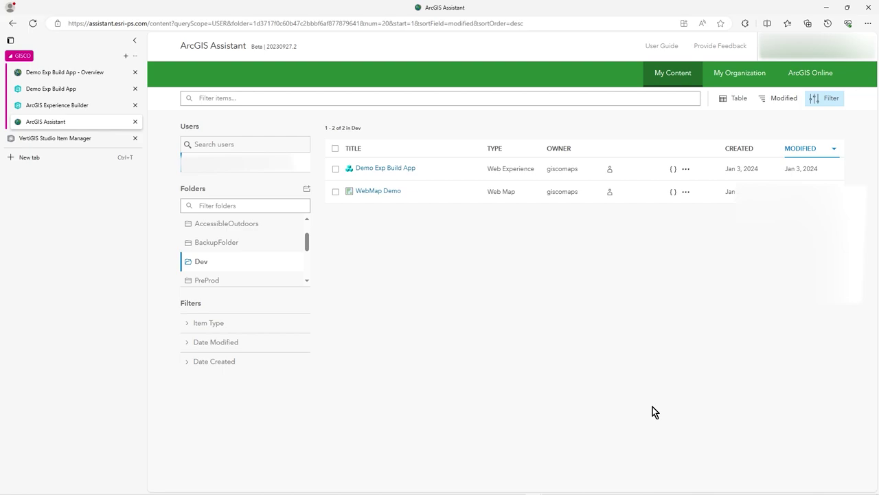
pyautogui.click(77, 138)
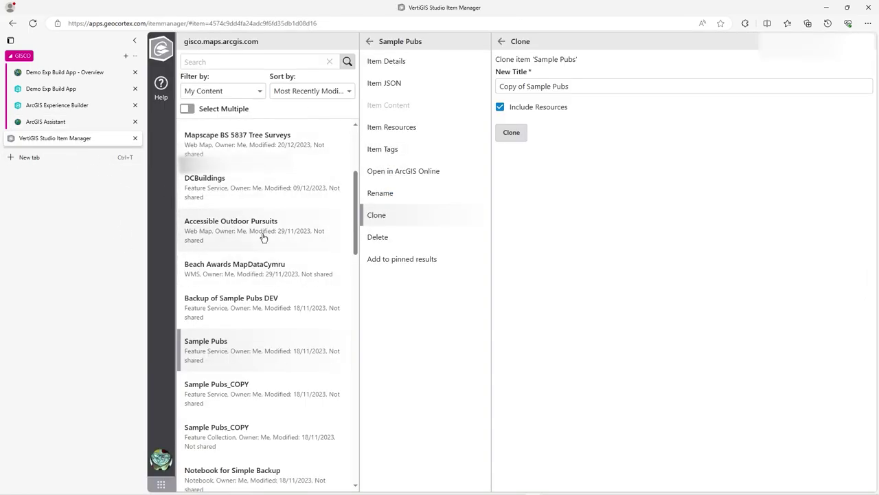
pyautogui.click(62, 122)
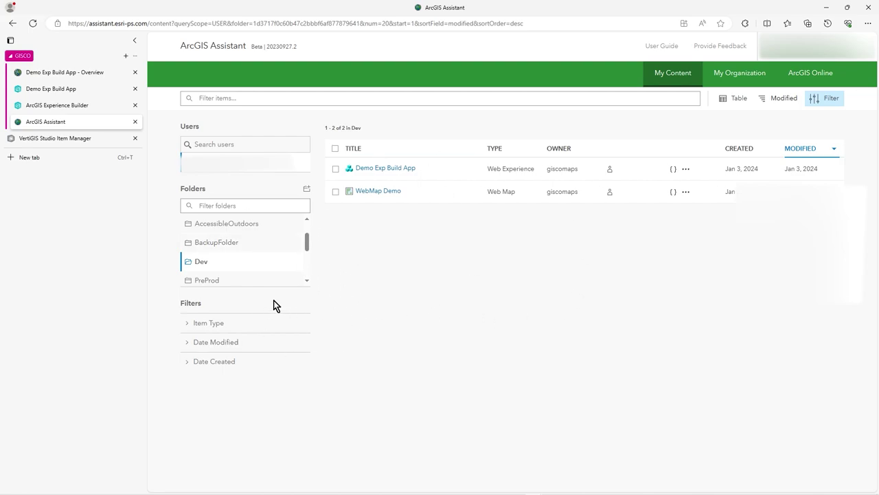
pyautogui.click(62, 138)
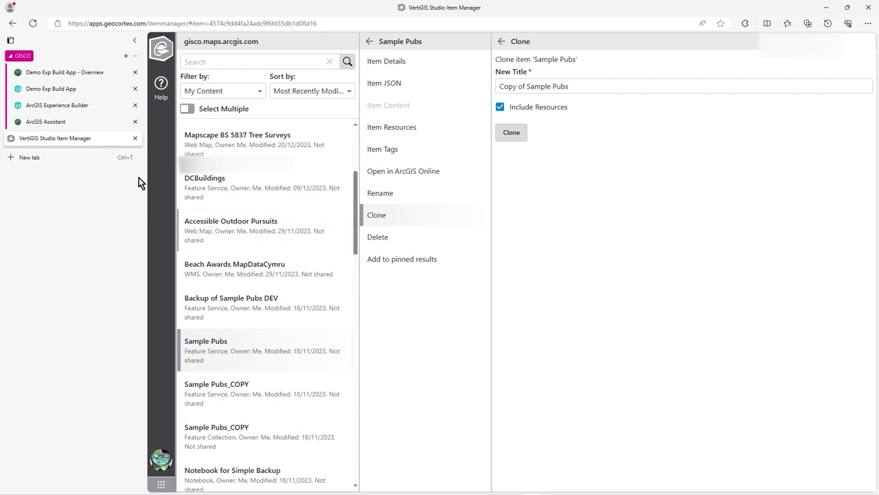
pyautogui.click(85, 126)
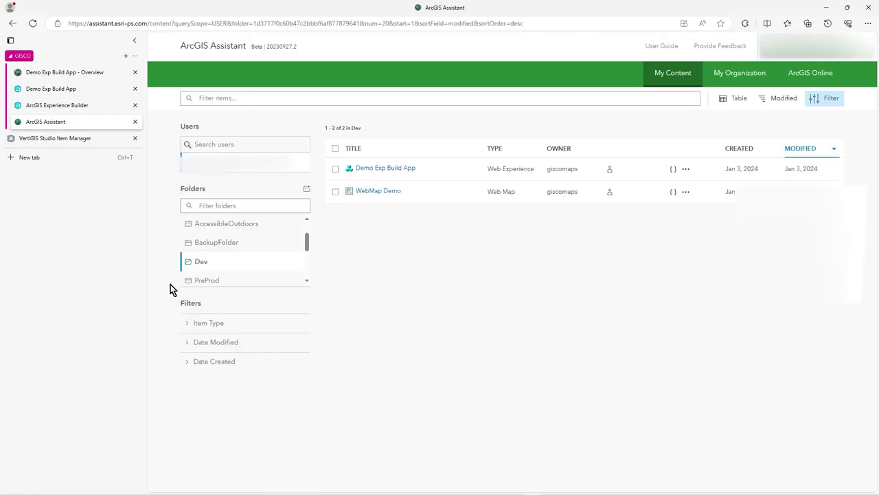